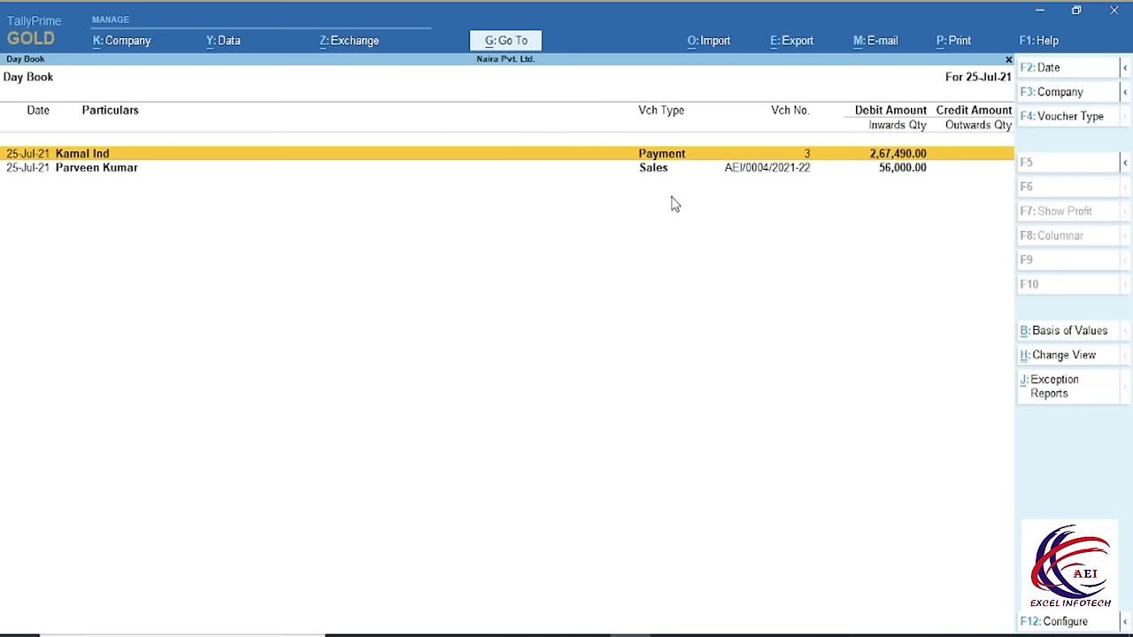
Clear the Day Book date so the report covers vouchers from 1-Apr-21 to 25-Jul-21.
{"action": "key", "text": "F2"}
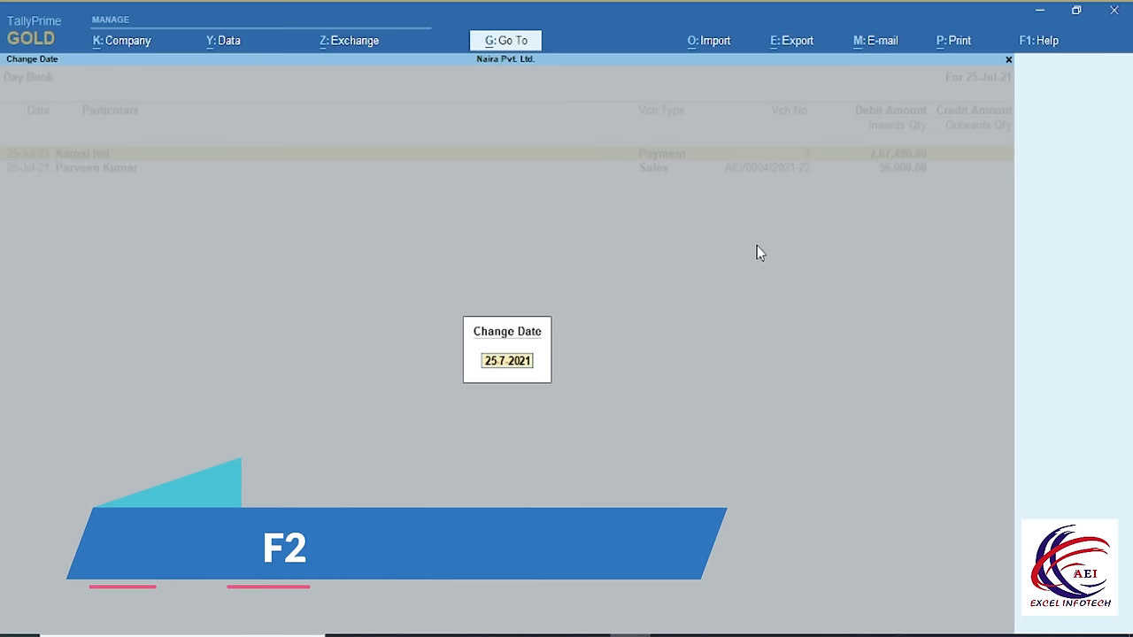
{"action": "key", "text": "BackSpace"}
{"action": "key", "text": "Return"}
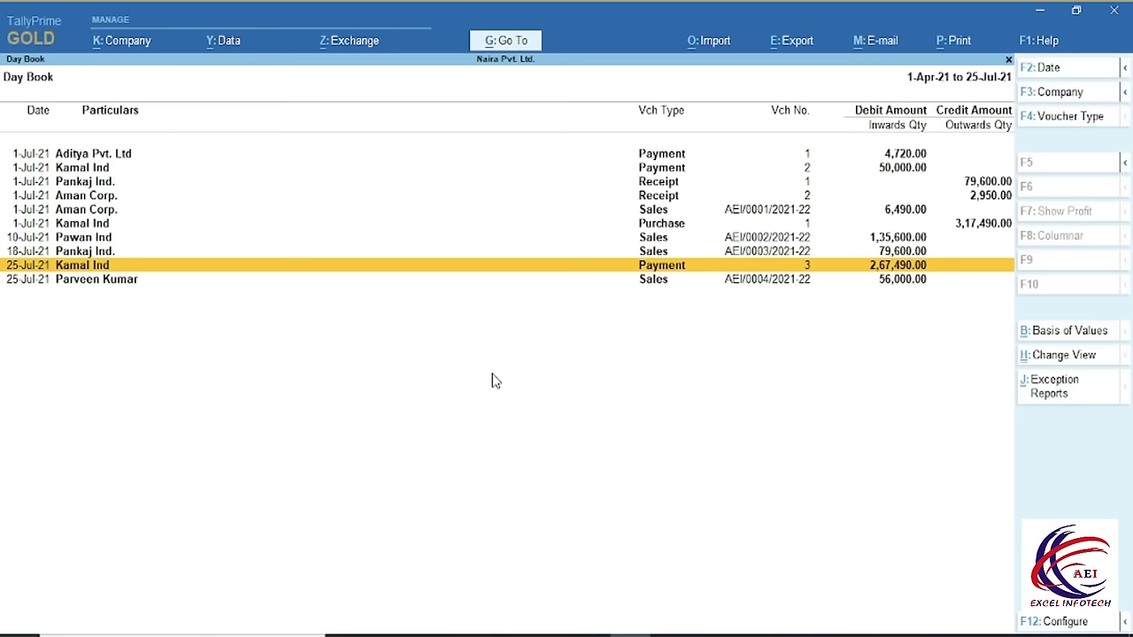
Review the Kamal Ind purchase voucher of 1-Jul-21, then close it and leave the Day Book.
{"action": "left_click", "coordinate": [679, 226]}
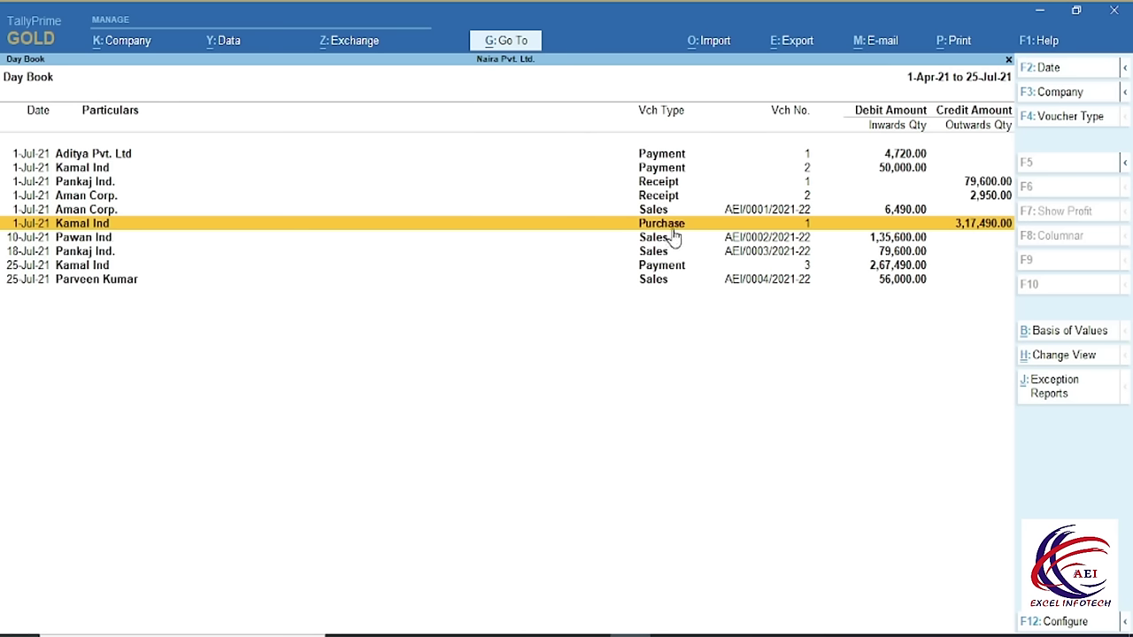
{"action": "double_click", "coordinate": [992, 229]}
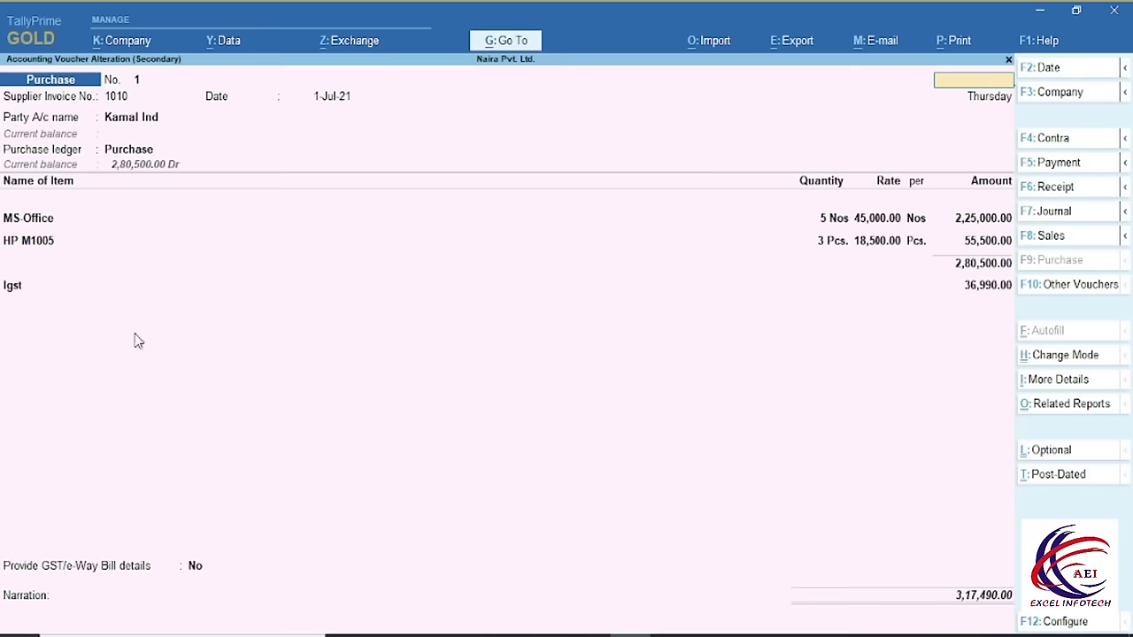
{"action": "key", "text": "Escape"}
{"action": "key", "text": "Down"}
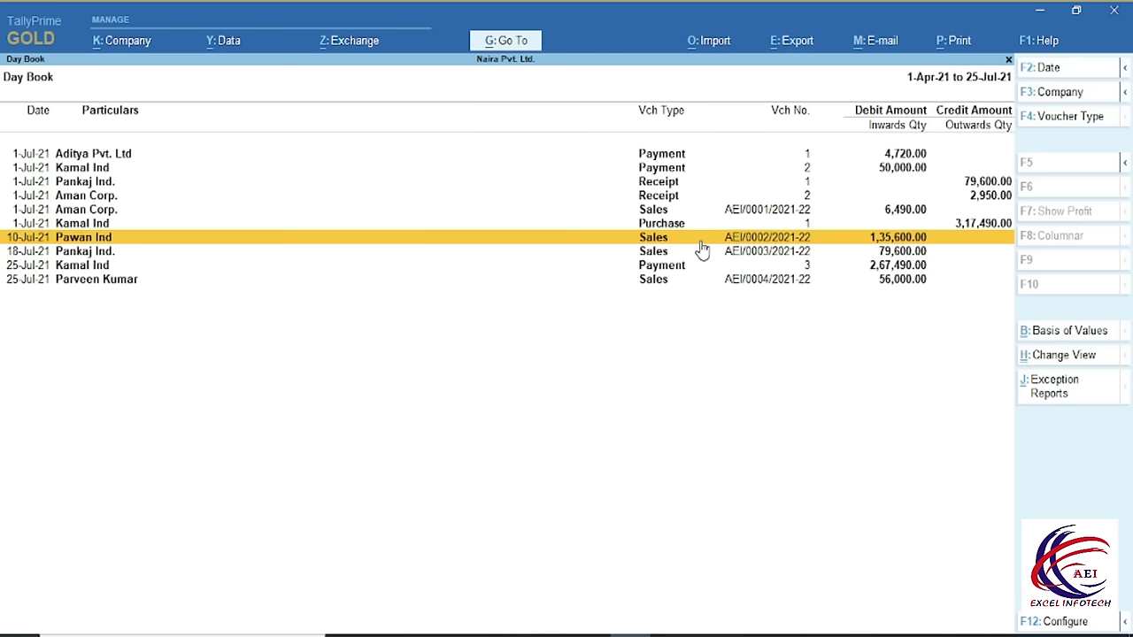
{"action": "key", "text": "Escape"}
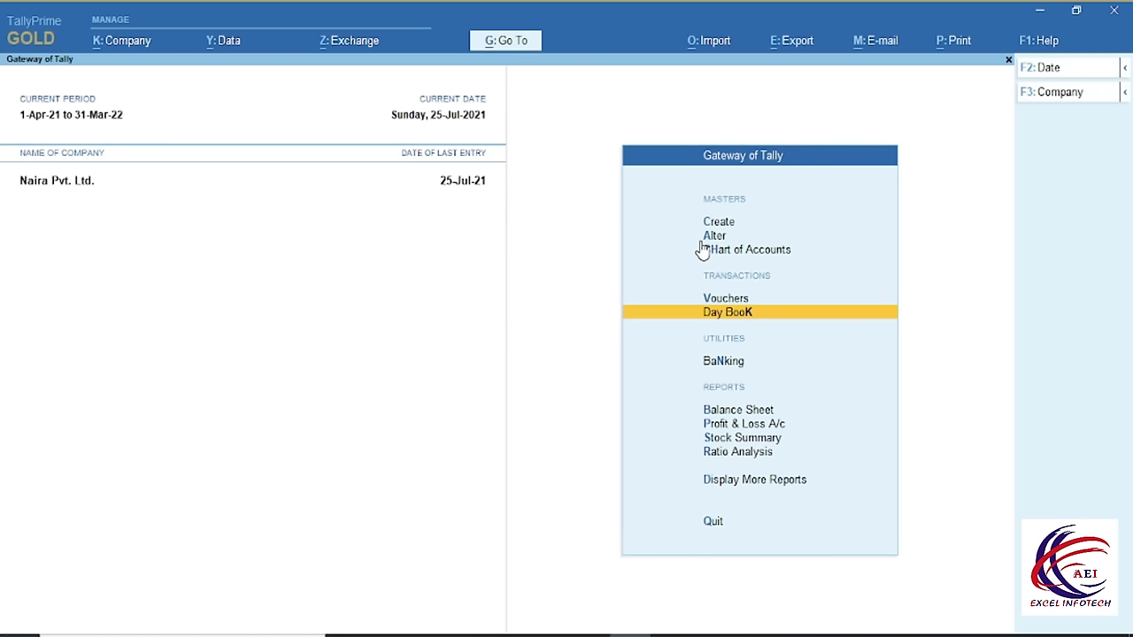
Show the Balance Sheet in detailed form and drill into Duties & Taxes under Current Liabilities.
{"action": "left_click", "coordinate": [741, 410]}
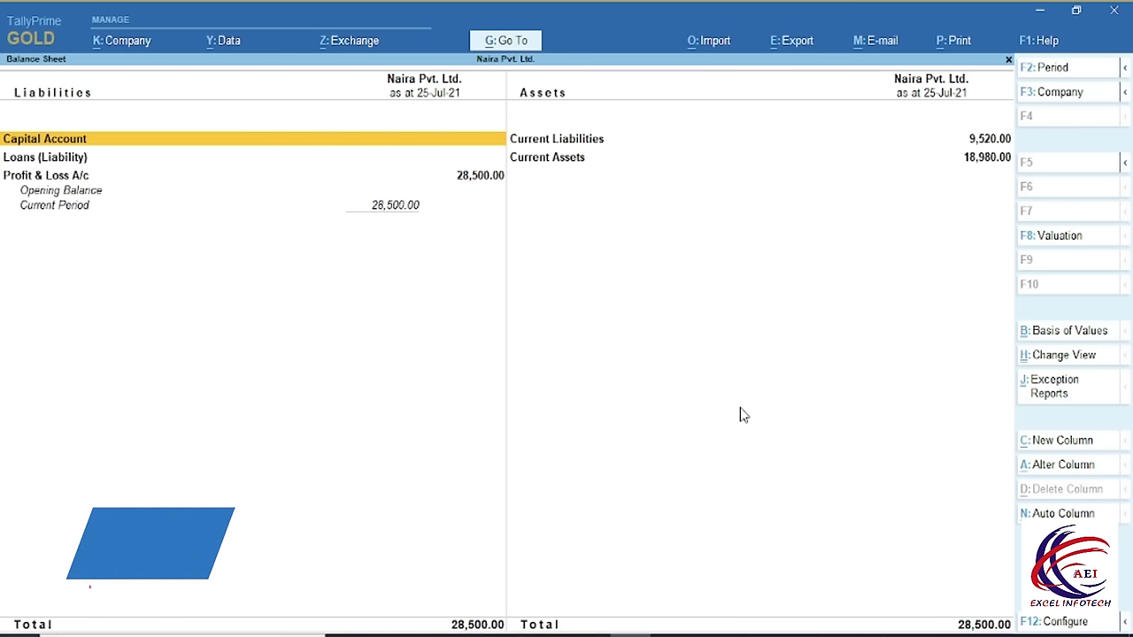
{"action": "key", "text": "alt+F1"}
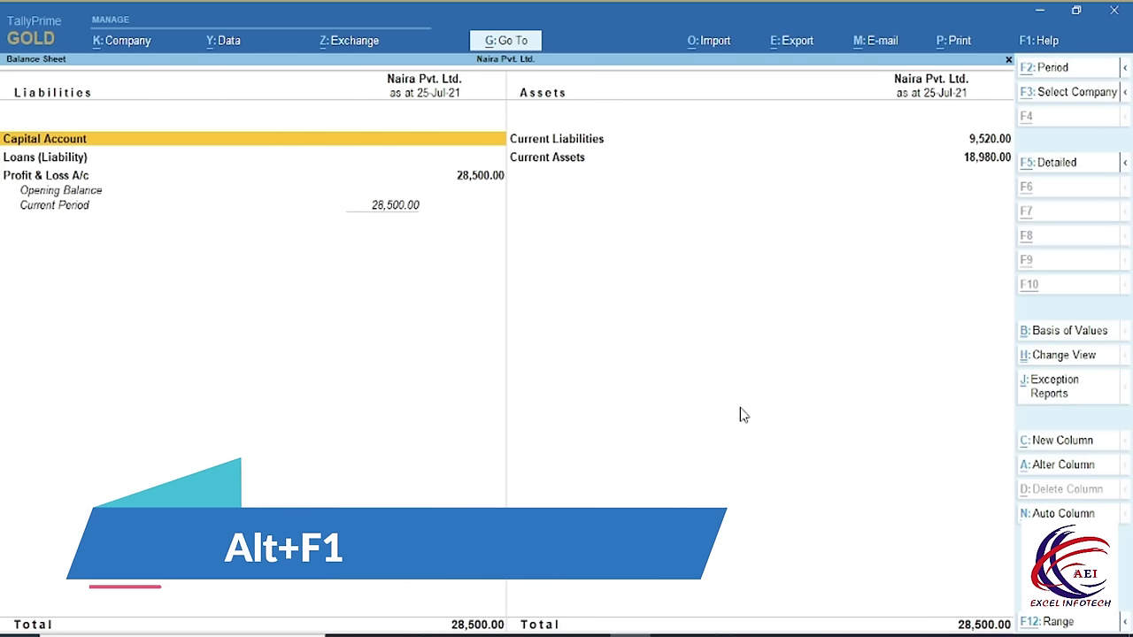
{"action": "key", "text": "alt+F1"}
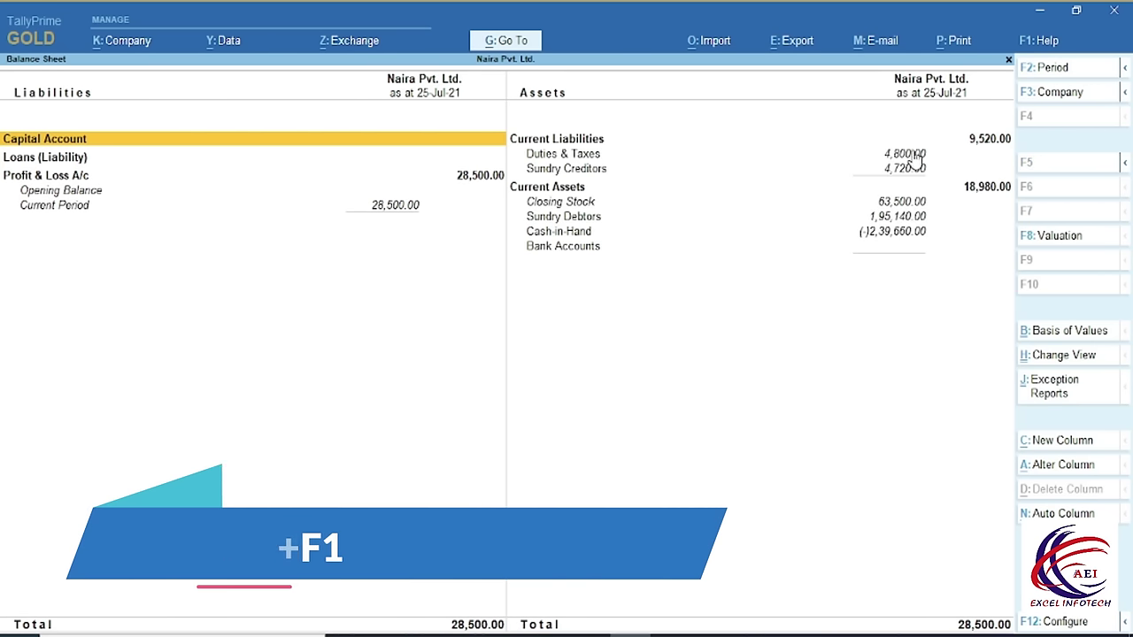
{"action": "left_click", "coordinate": [673, 156]}
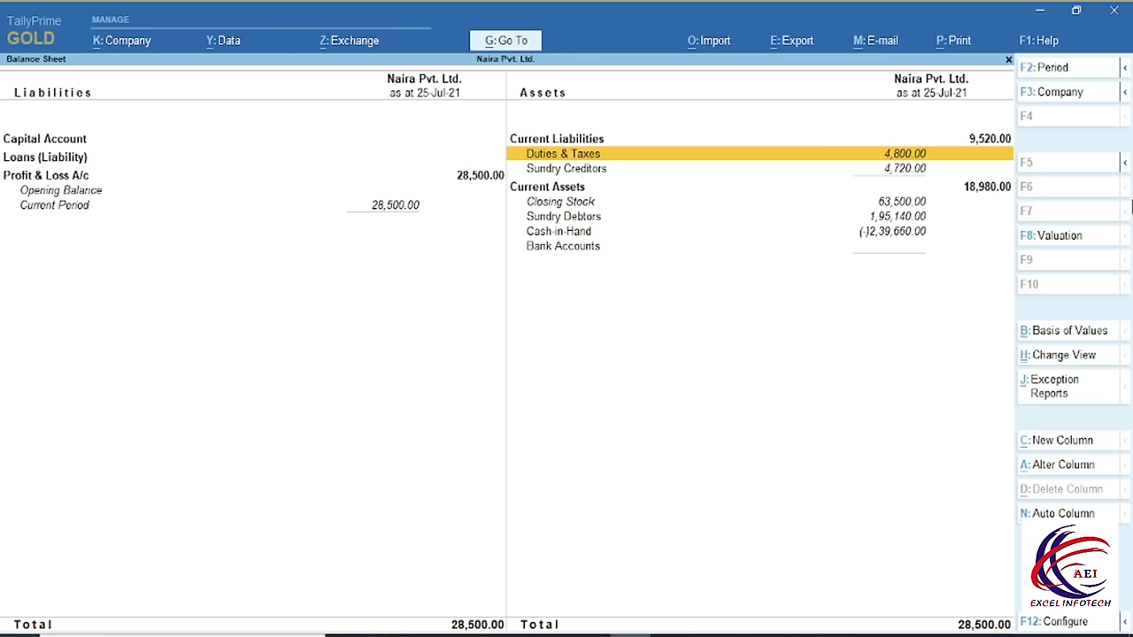
{"action": "key", "text": "Return"}
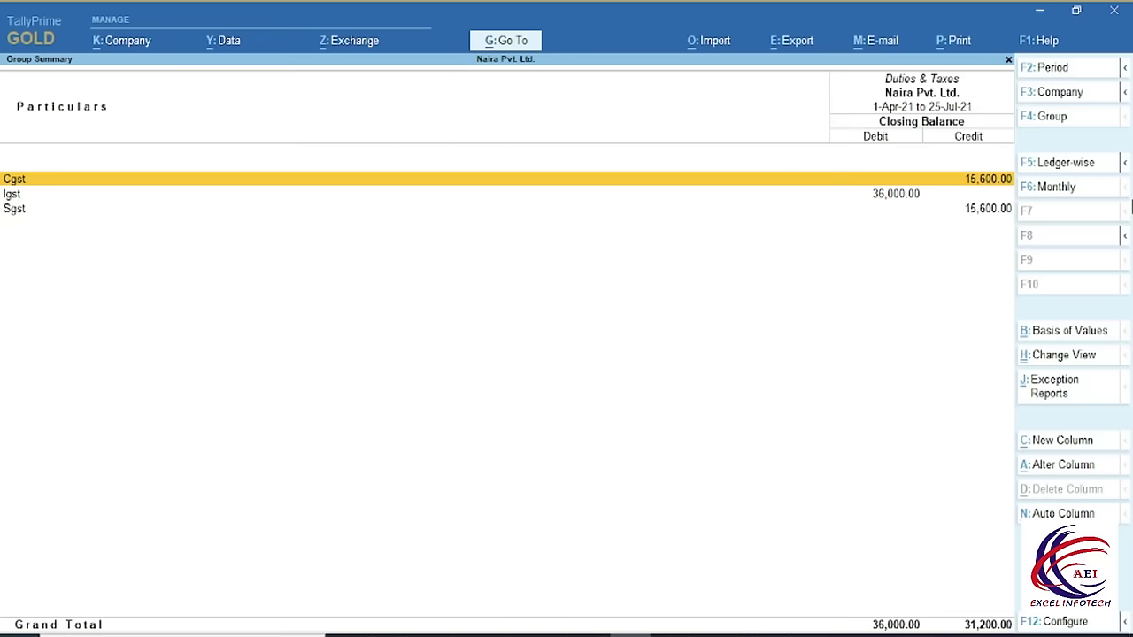
Drill into the Igst ledger's July vouchers and inspect the Igst amount in the Kamal Ind purchase voucher.
{"action": "key", "text": "Down"}
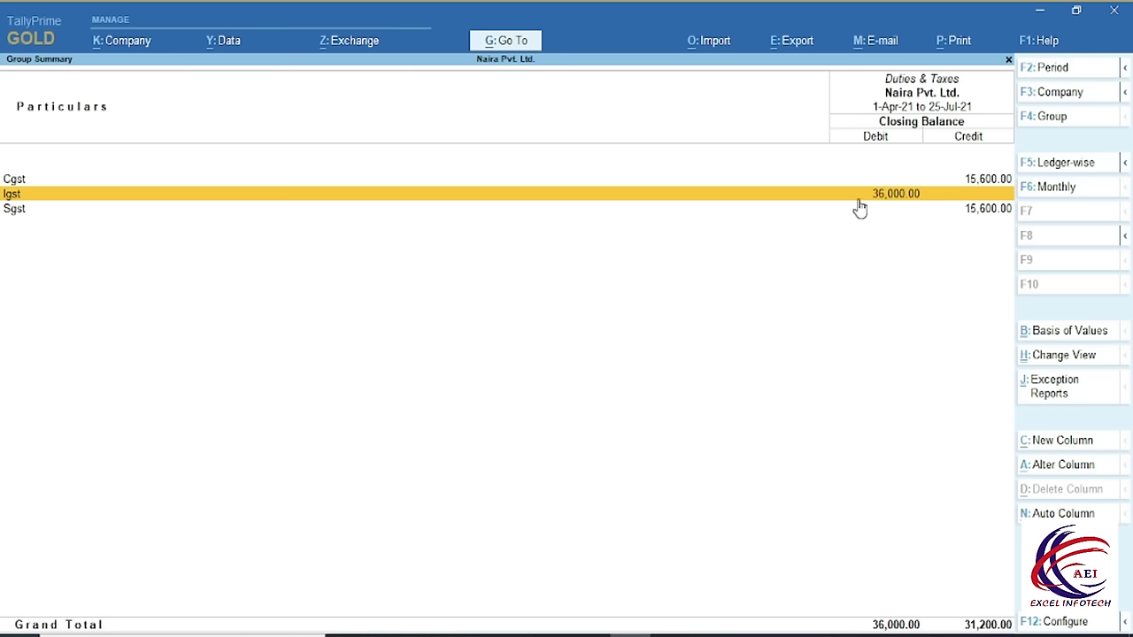
{"action": "key", "text": "Return"}
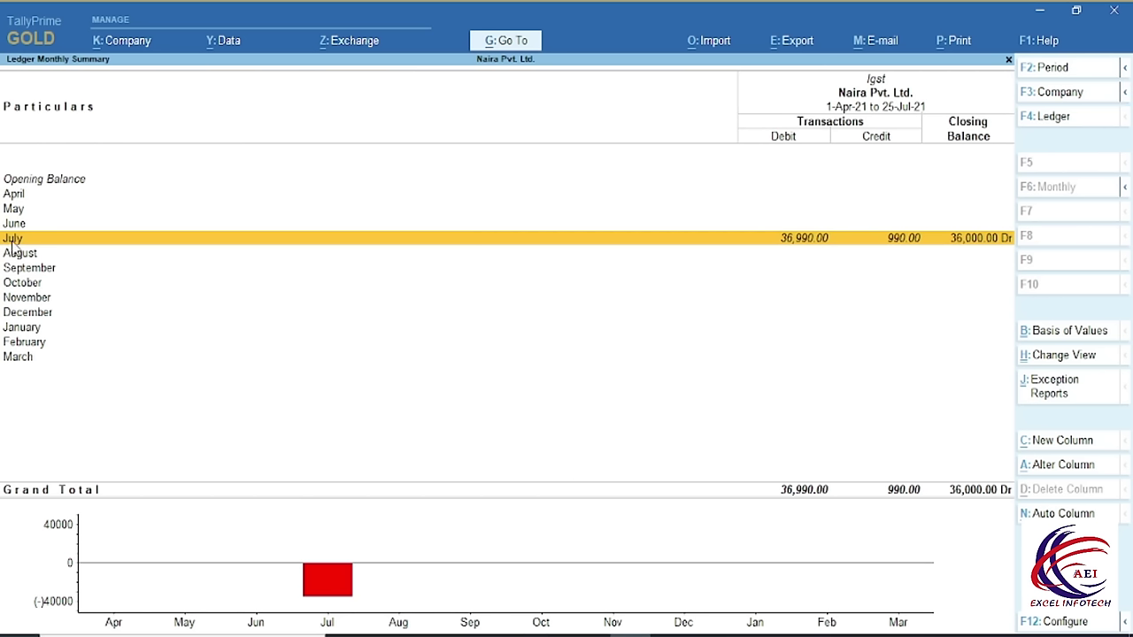
{"action": "double_click", "coordinate": [768, 239]}
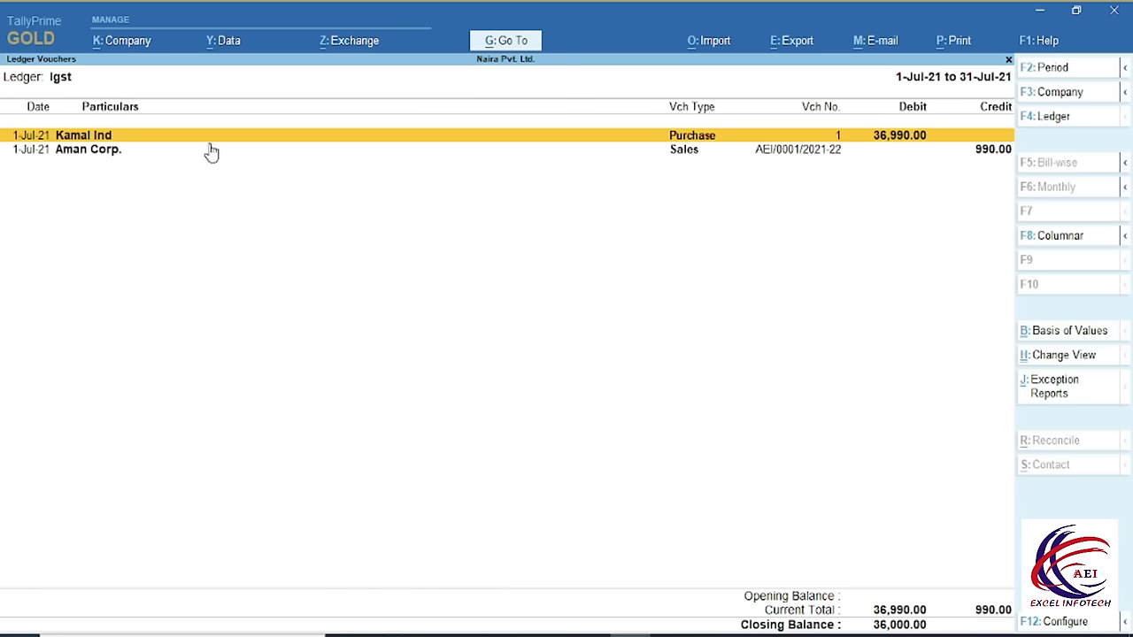
{"action": "key", "text": "Return"}
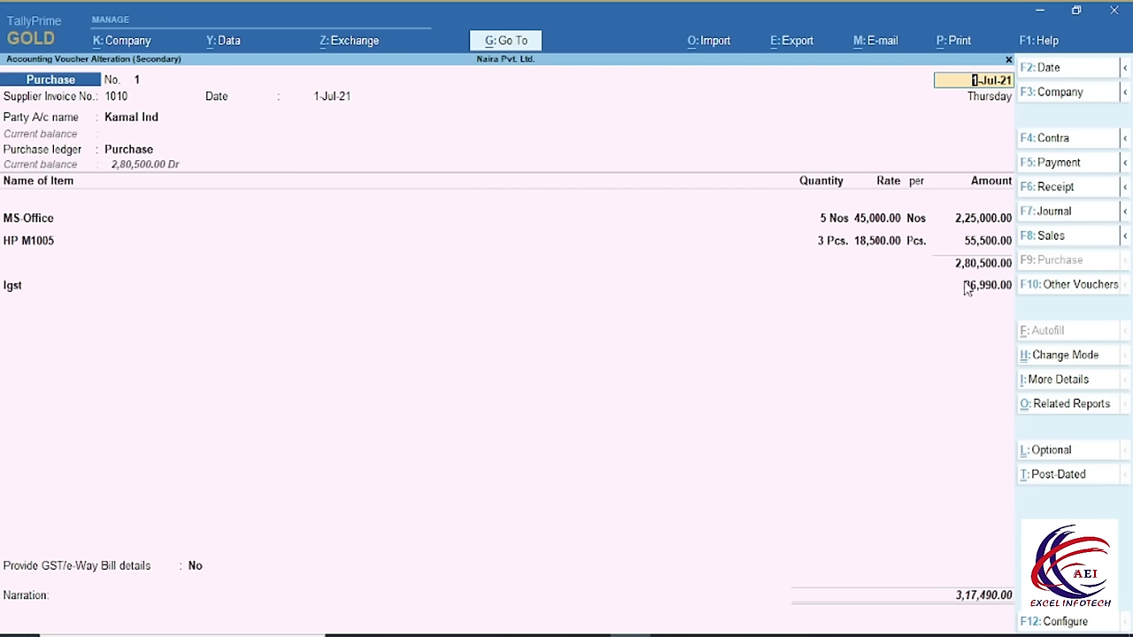
{"action": "key", "text": "BackSpace"}
{"action": "key", "text": "Escape"}
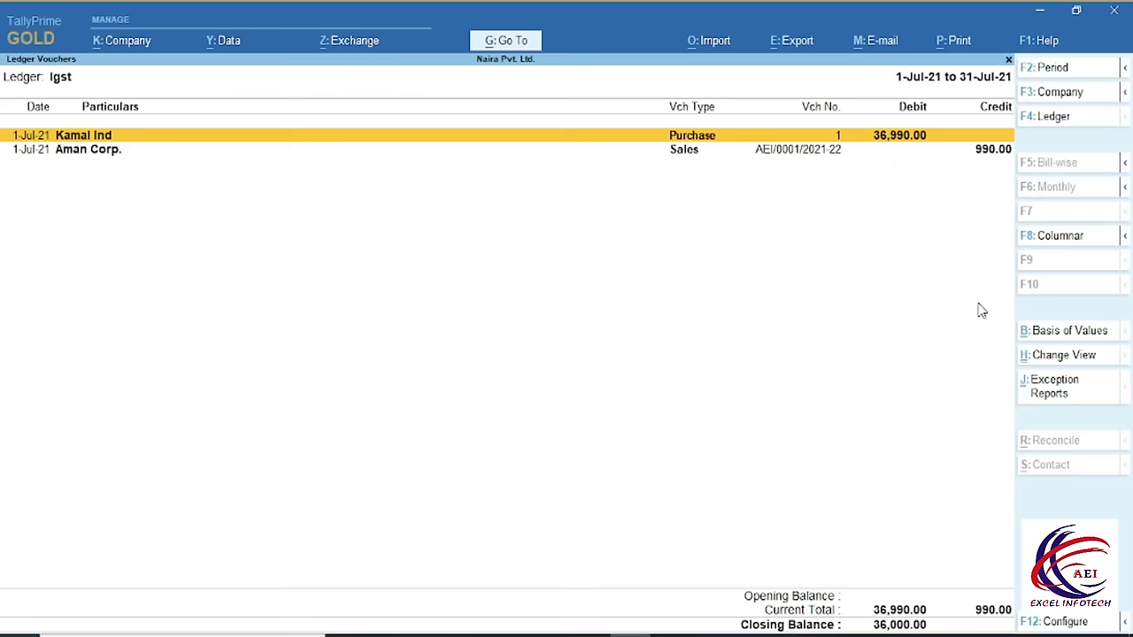
Inspect the Igst amount in the Aman Corp. sales voucher, then return to the Duties & Taxes summary.
{"action": "key", "text": "Down"}
{"action": "key", "text": "Return"}
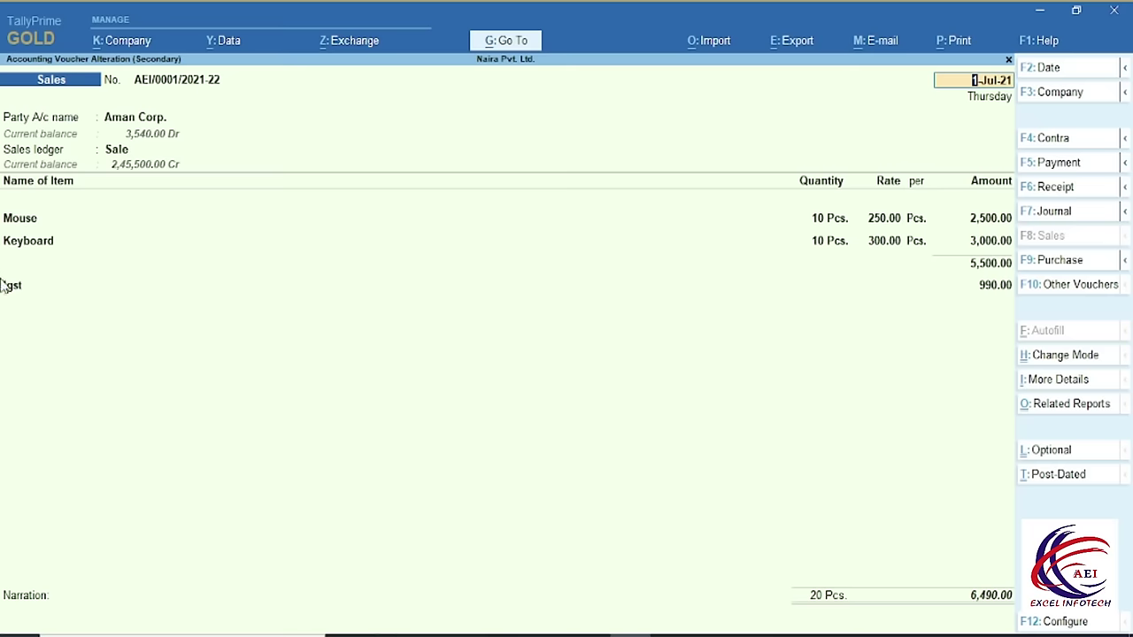
{"action": "key", "text": "BackSpace"}
{"action": "key", "text": "Escape"}
{"action": "key", "text": "y"}
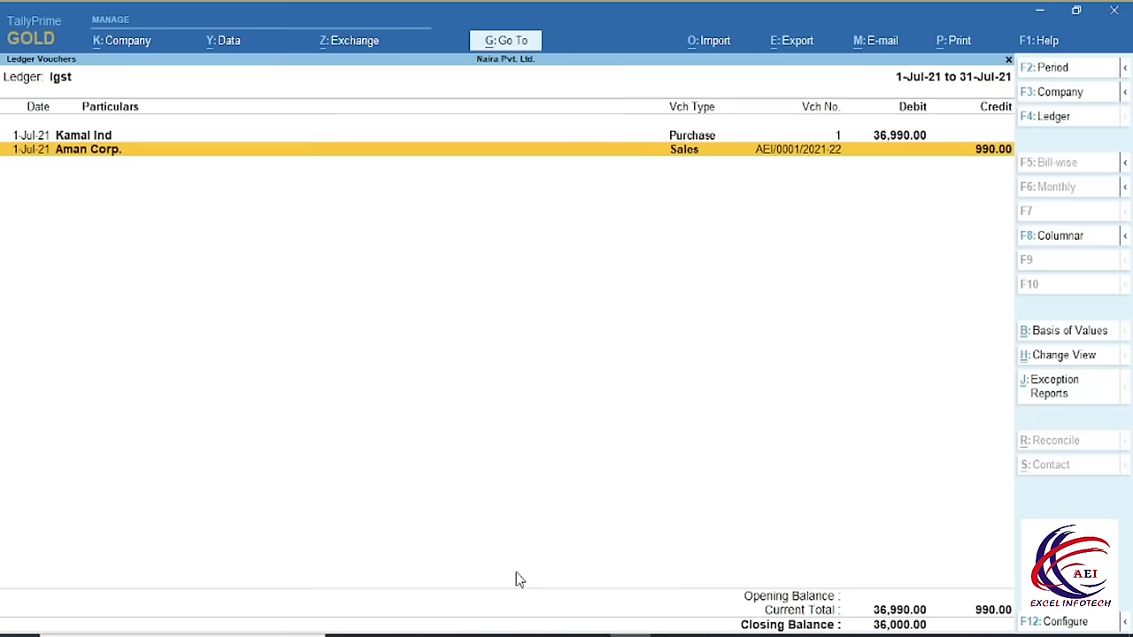
{"action": "key", "text": "Escape"}
{"action": "key", "text": "Escape"}
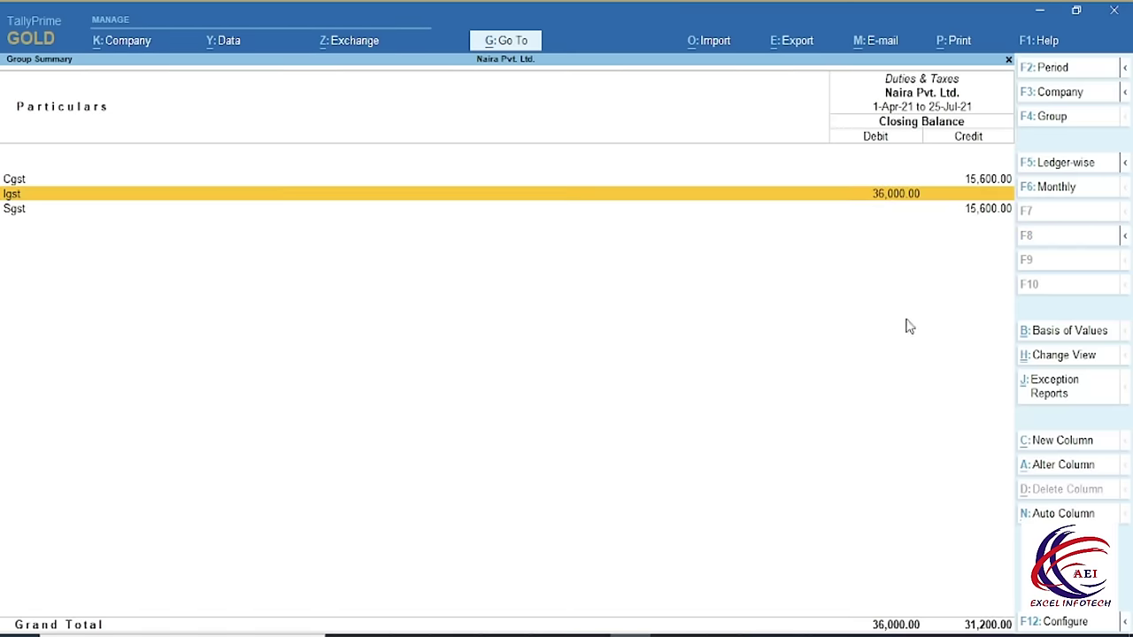
Compare the closing balances of Cgst, Sgst and Igst in the Duties & Taxes summary.
{"action": "left_click", "coordinate": [982, 179]}
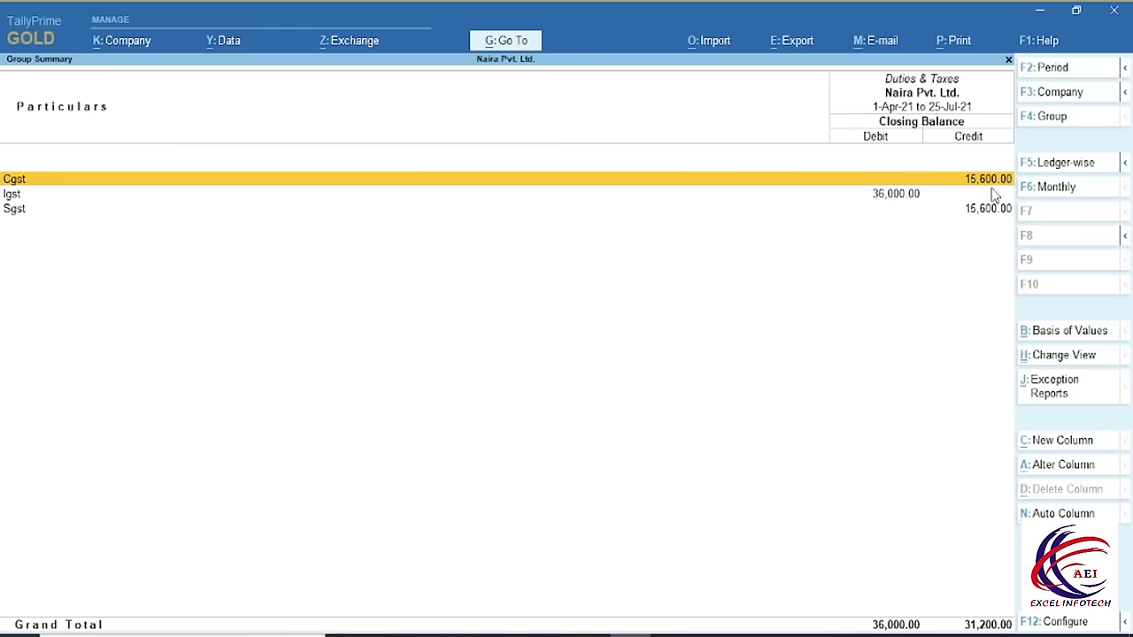
{"action": "left_click", "coordinate": [56, 211]}
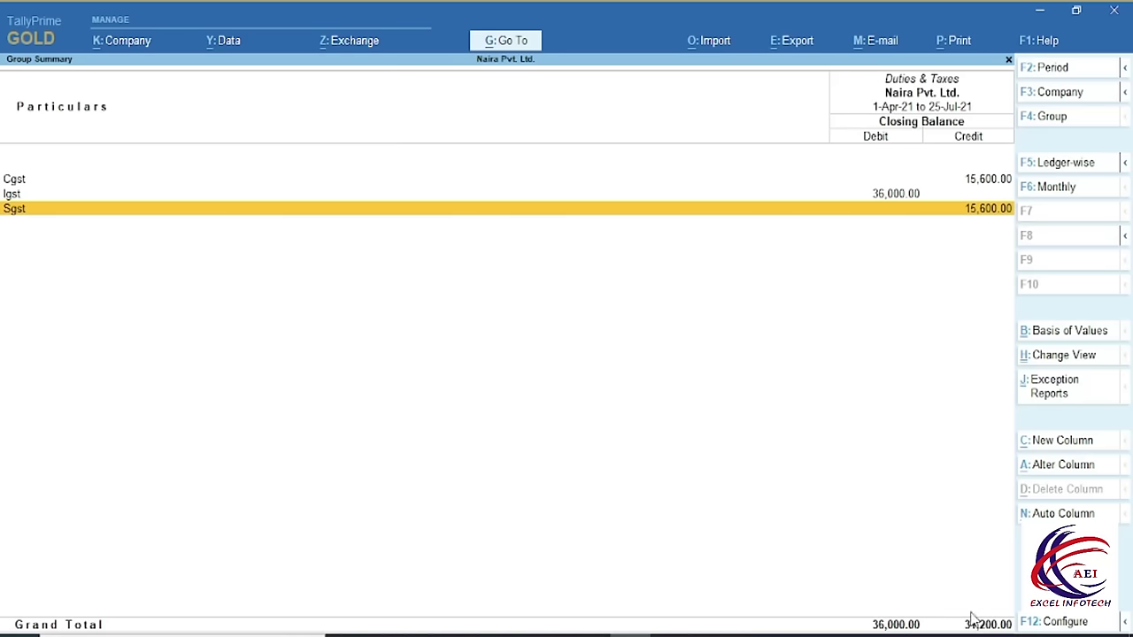
{"action": "left_click", "coordinate": [883, 196]}
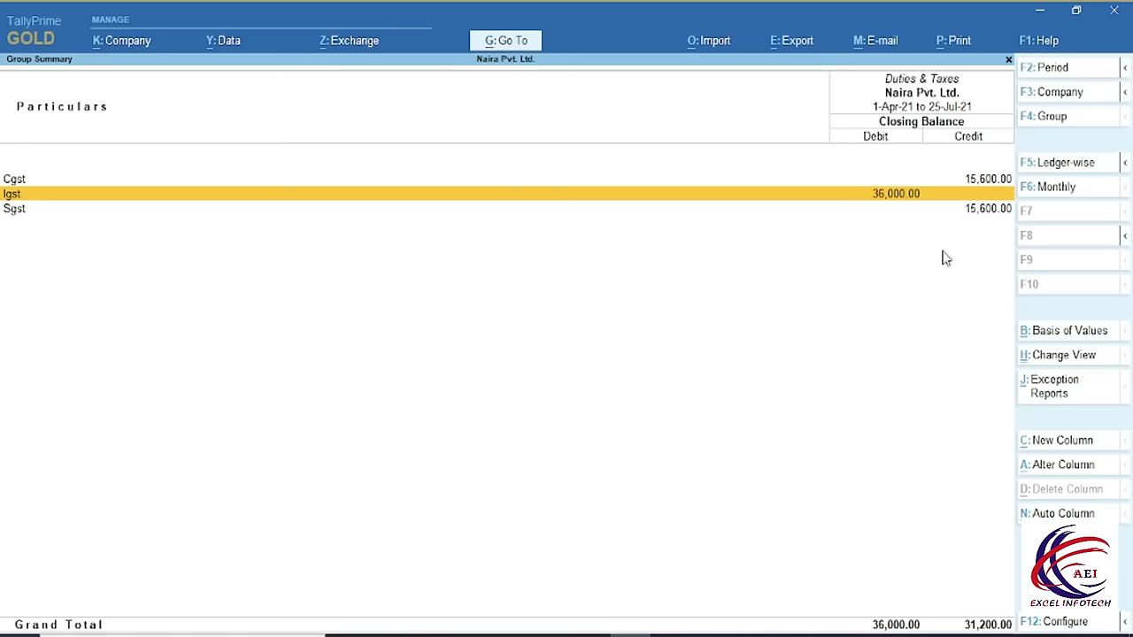
Recheck the purchase and sales entries in the Igst ledger for July, then return to the Duties & Taxes summary.
{"action": "left_click", "coordinate": [881, 195]}
{"action": "key", "text": "Return"}
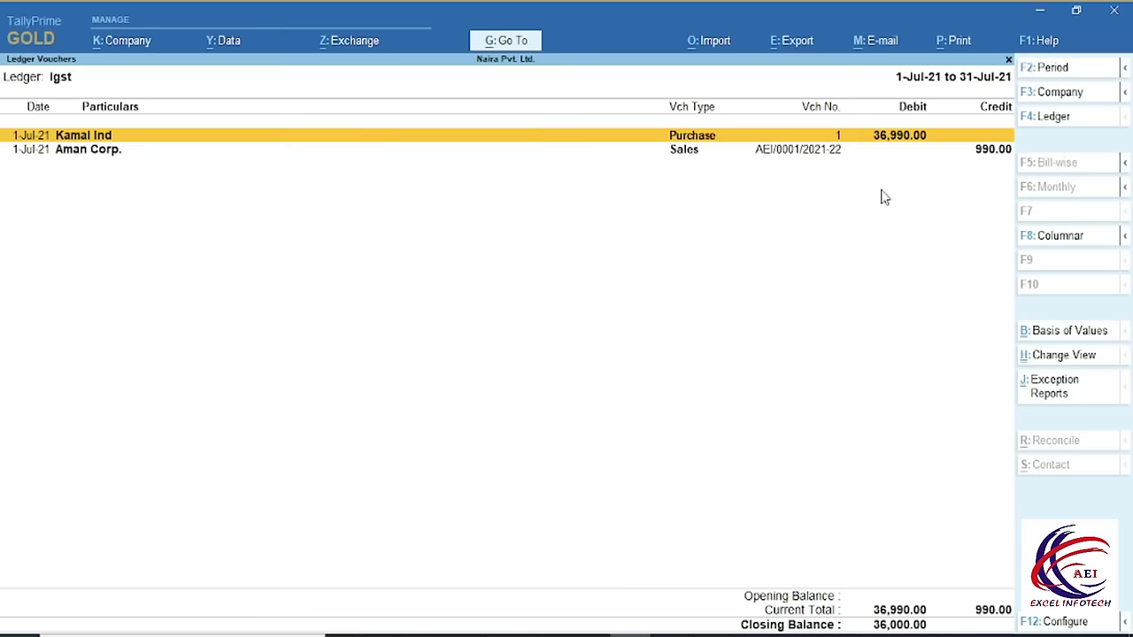
{"action": "left_click", "coordinate": [688, 156]}
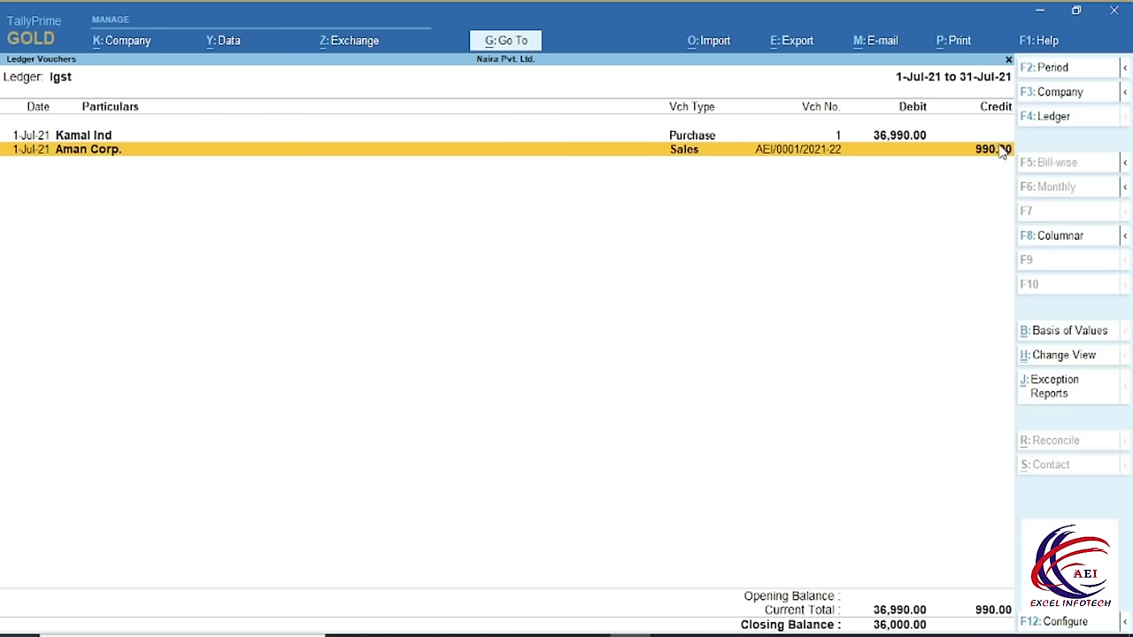
{"action": "key", "text": "Up"}
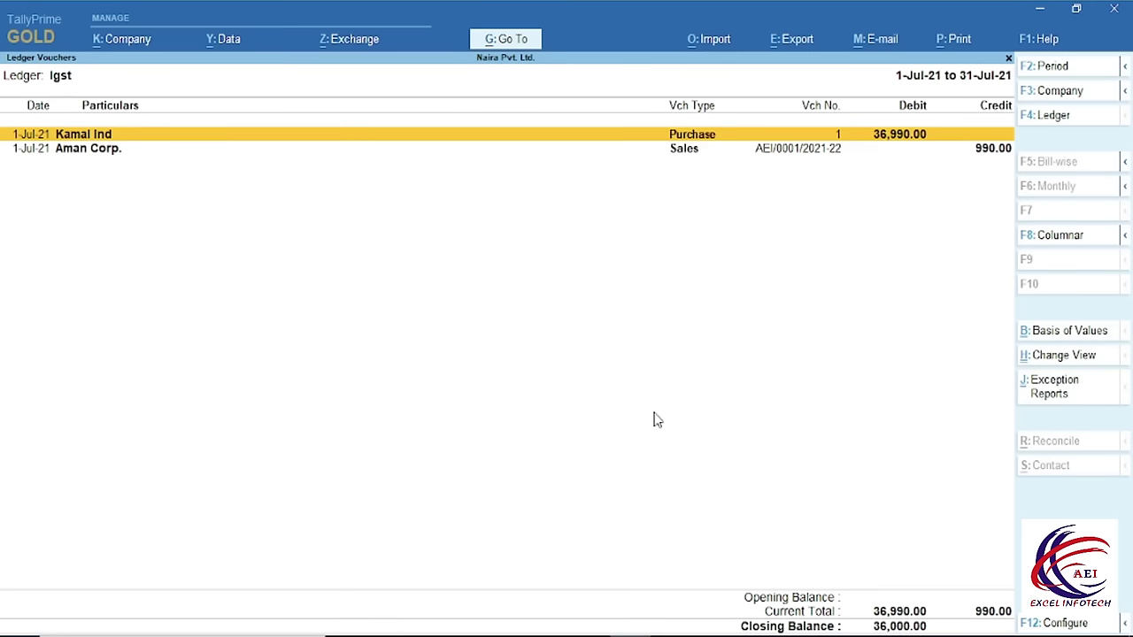
{"action": "key", "text": "Escape"}
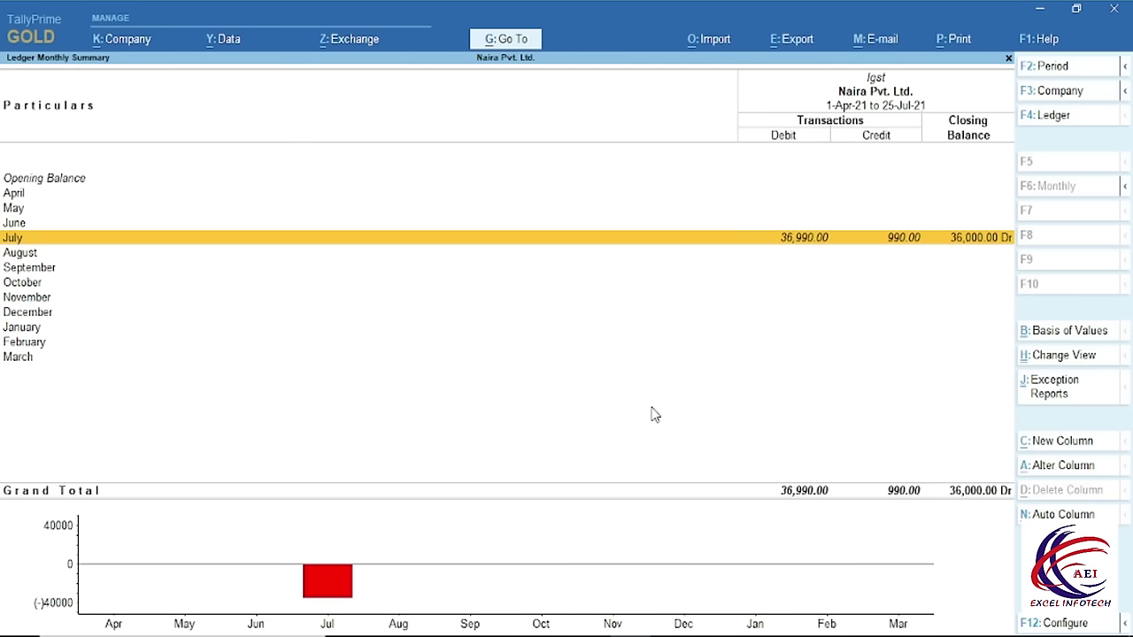
{"action": "key", "text": "Escape"}
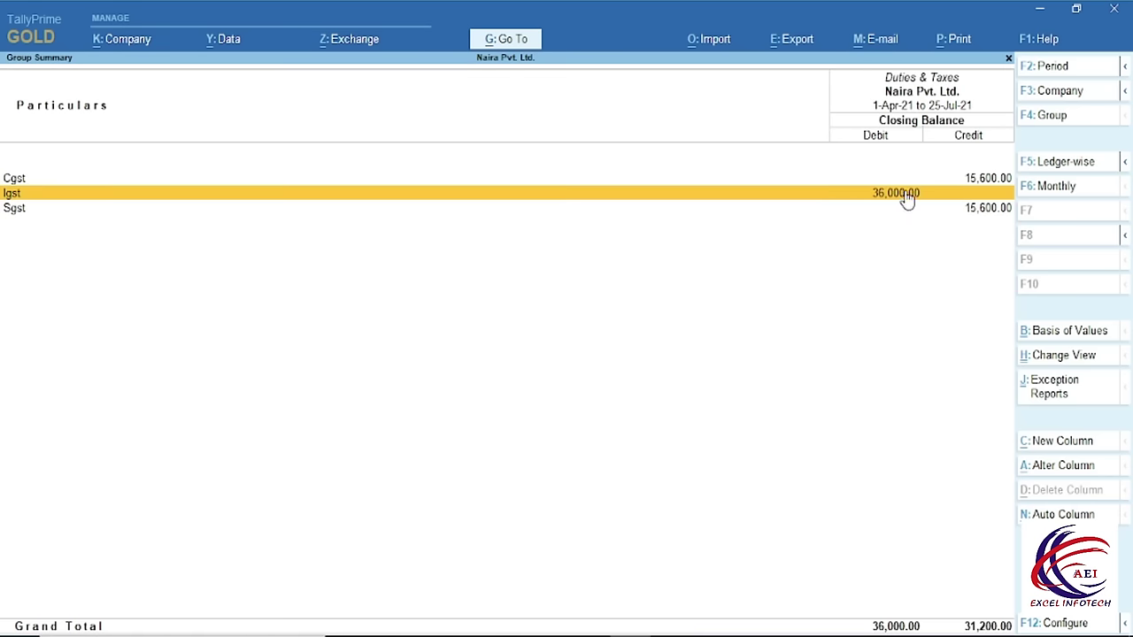
Review the Cgst and Sgst credit balances again, then close the Balance Sheet.
{"action": "left_click", "coordinate": [222, 180]}
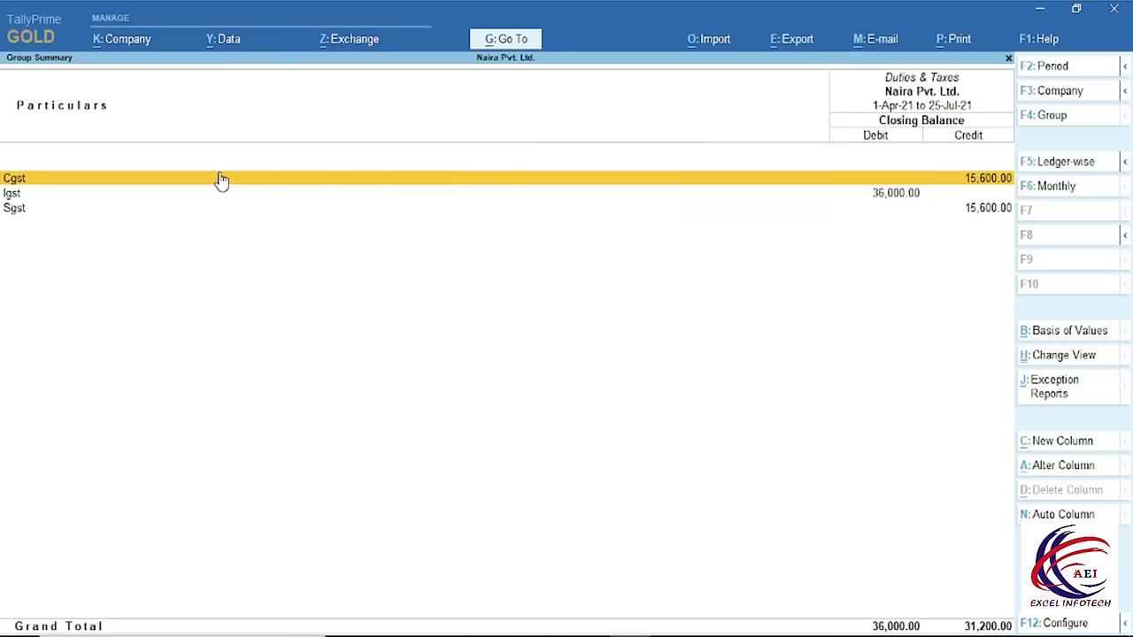
{"action": "left_click", "coordinate": [971, 219]}
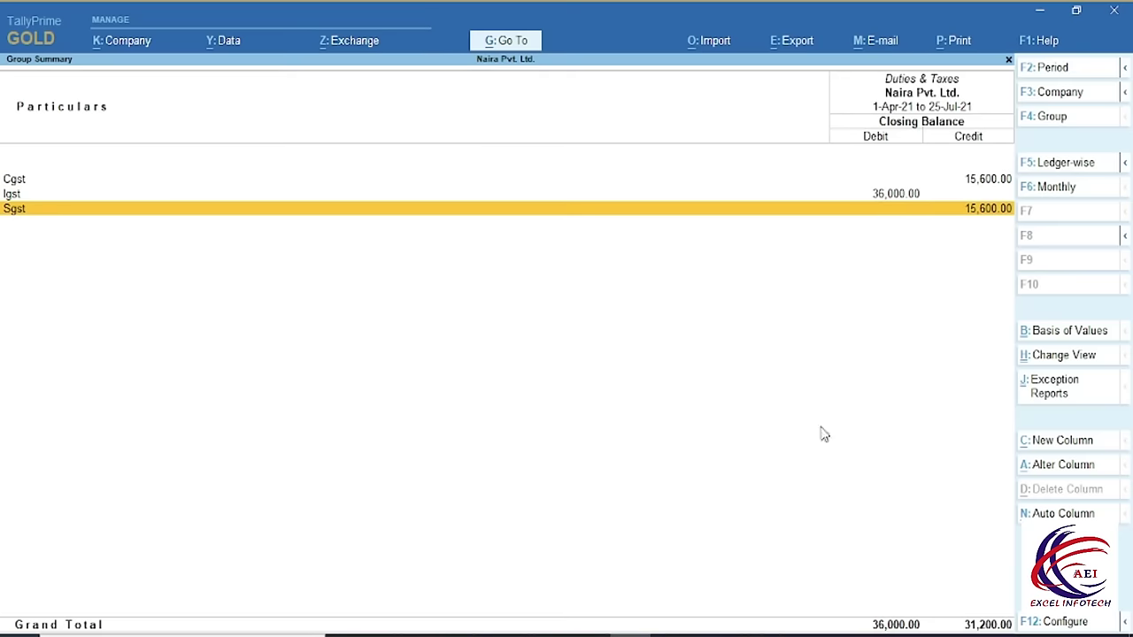
{"action": "key", "text": "Escape"}
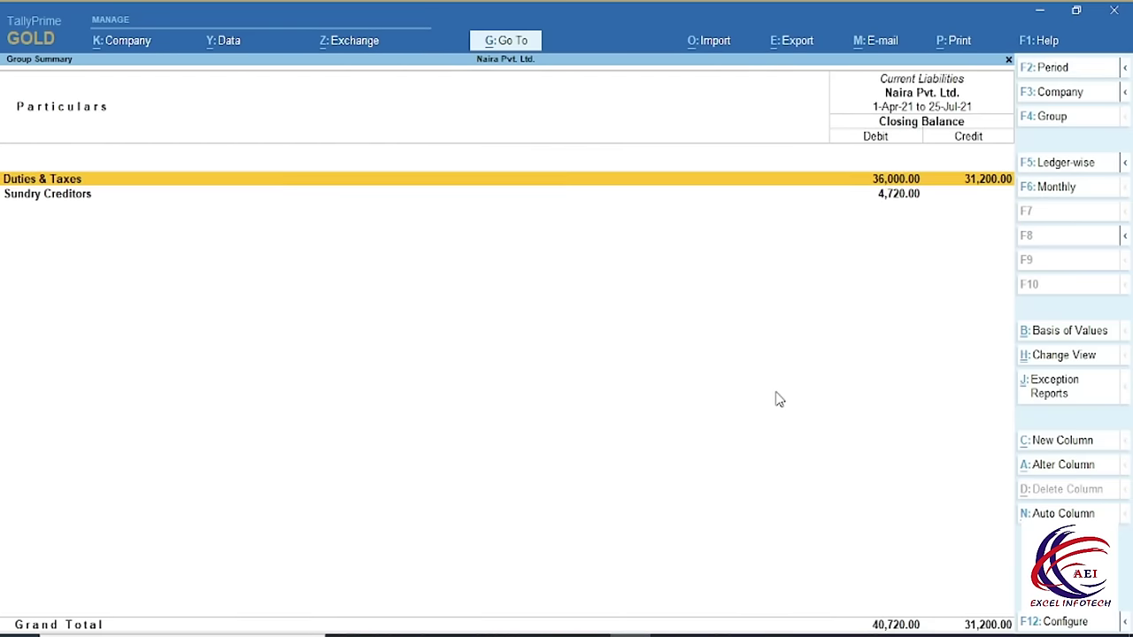
{"action": "key", "text": "Escape"}
{"action": "key", "text": "Escape"}
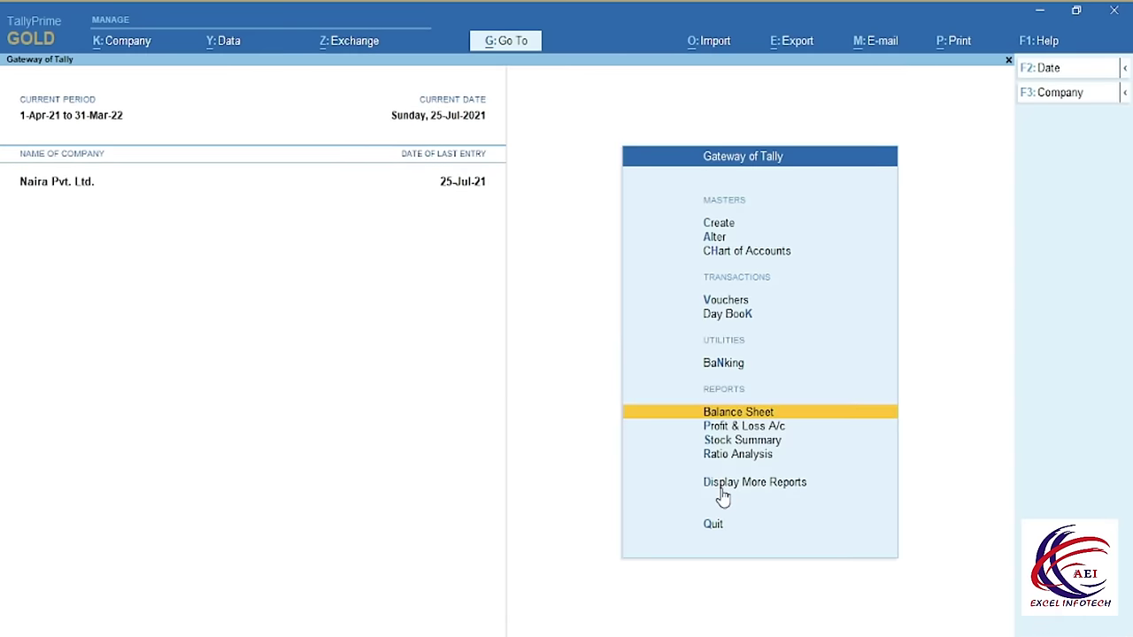
Open the GSTR-1 report from the GST reports.
{"action": "left_click", "coordinate": [721, 487]}
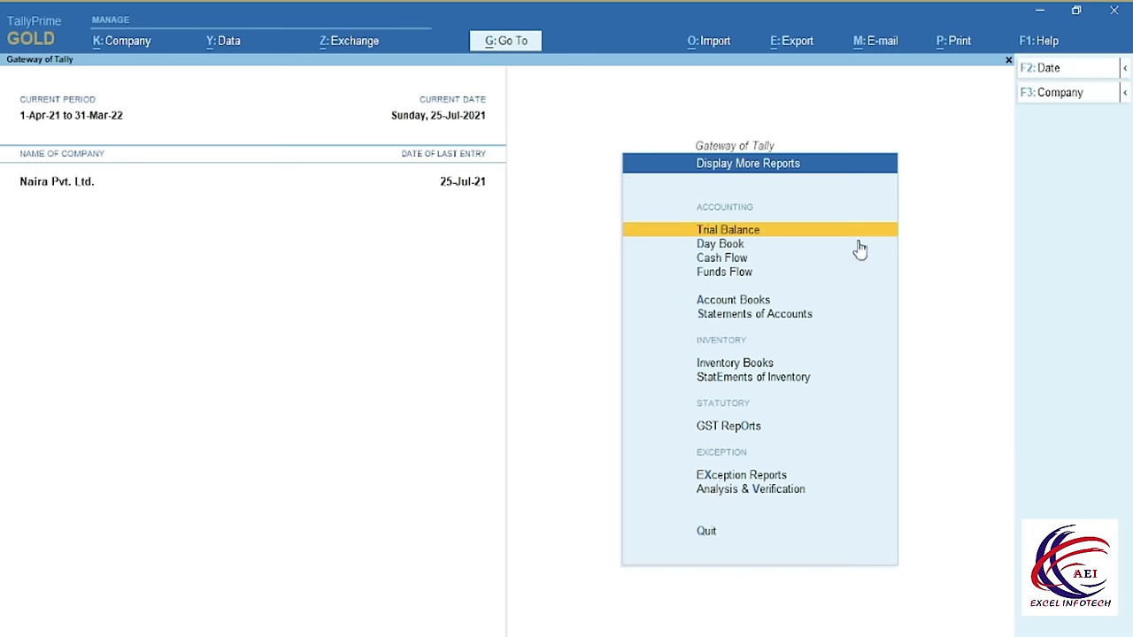
{"action": "left_click", "coordinate": [730, 427]}
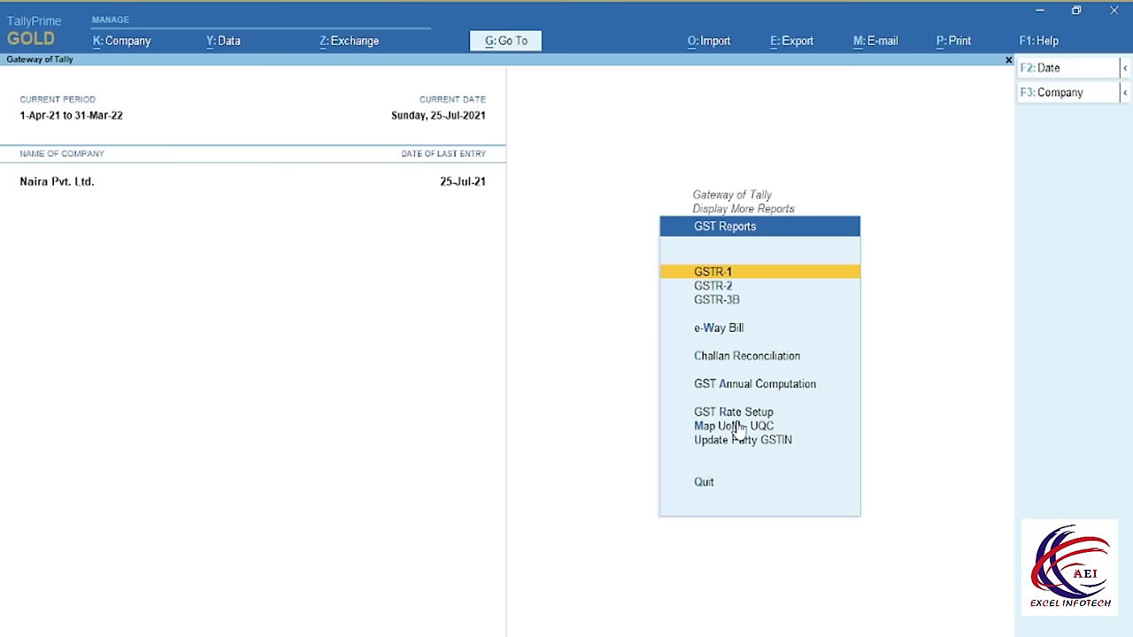
{"action": "left_click", "coordinate": [724, 282]}
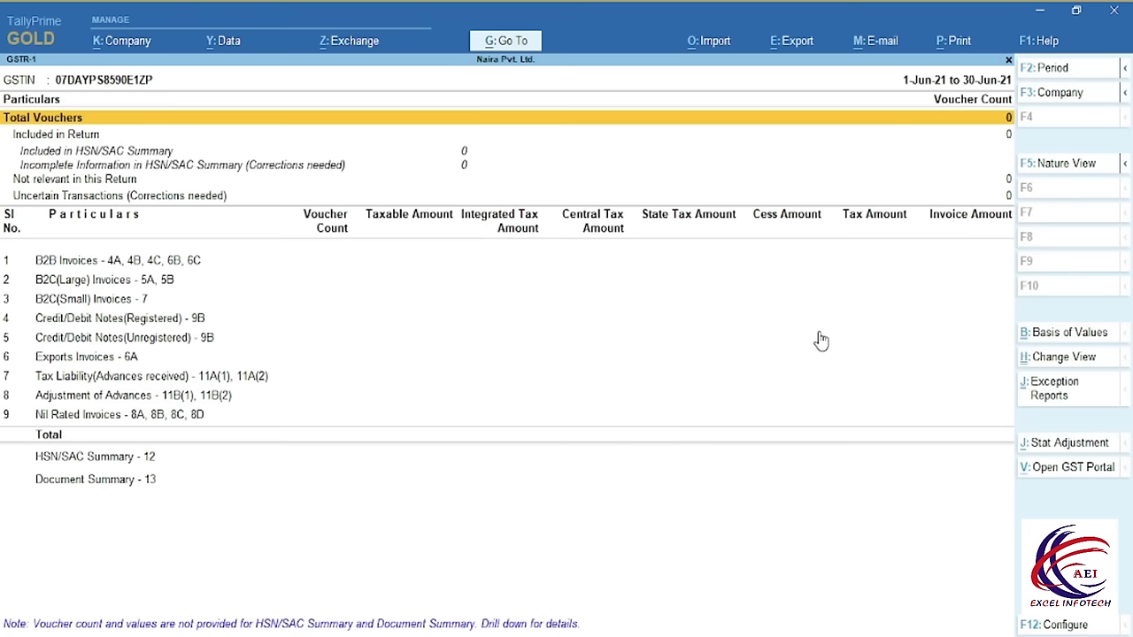
Set the GSTR-1 period to 1-4-2021 through 25-7-2021 and review the B2B Invoices row before closing the report.
{"action": "key", "text": "F2"}
{"action": "type", "text": "1-4-2021"}
{"action": "key", "text": "Return"}
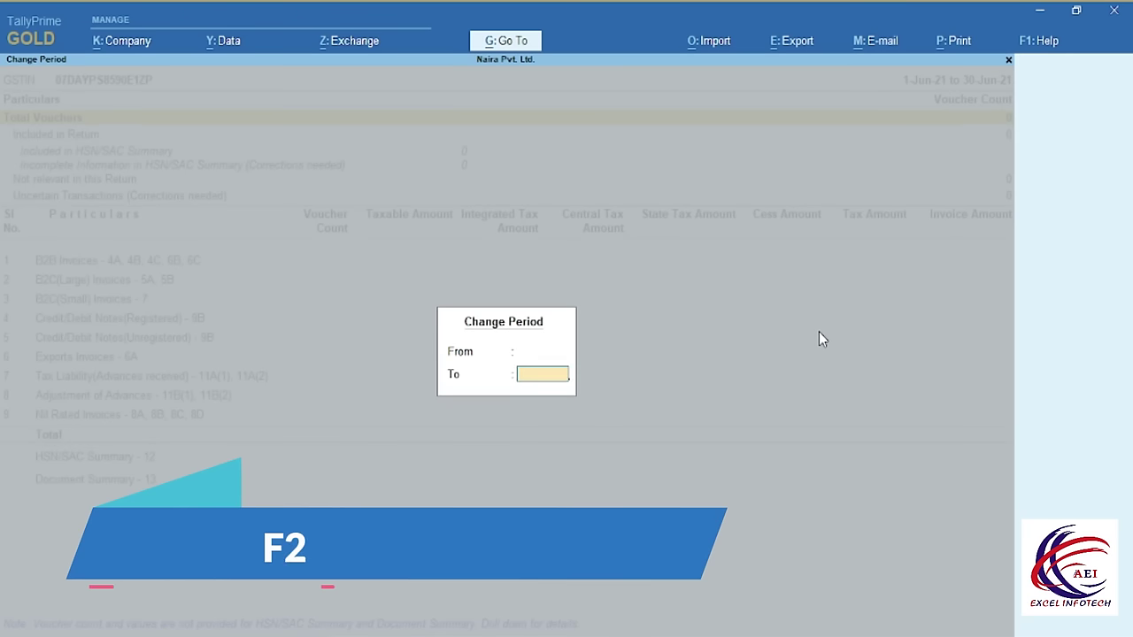
{"action": "type", "text": "25-7-2021"}
{"action": "key", "text": "Return"}
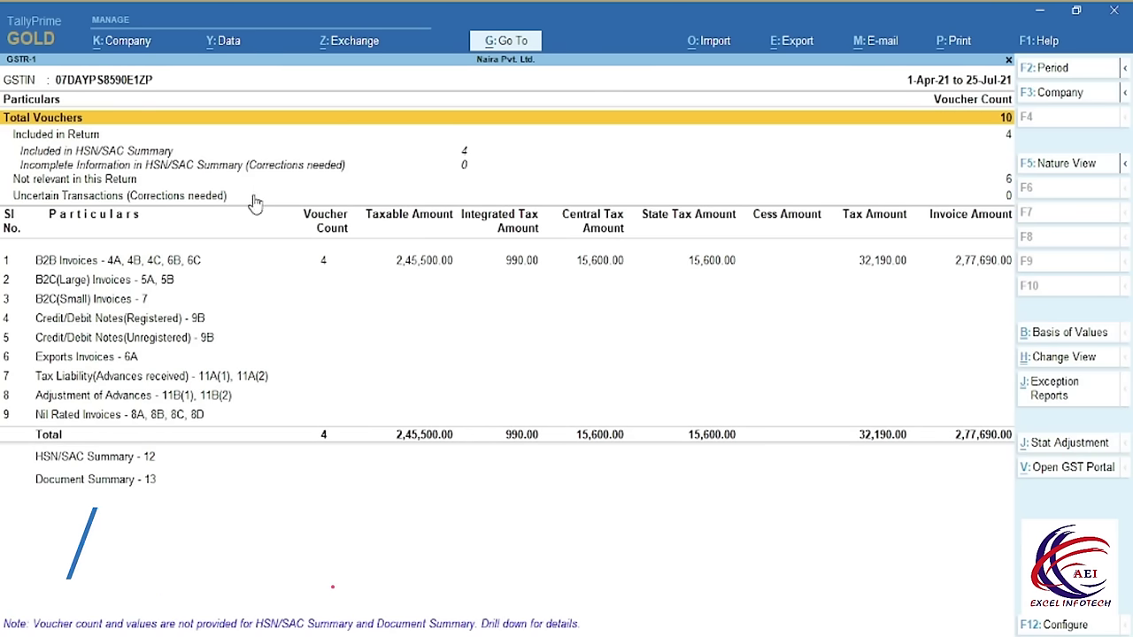
{"action": "left_click", "coordinate": [433, 266]}
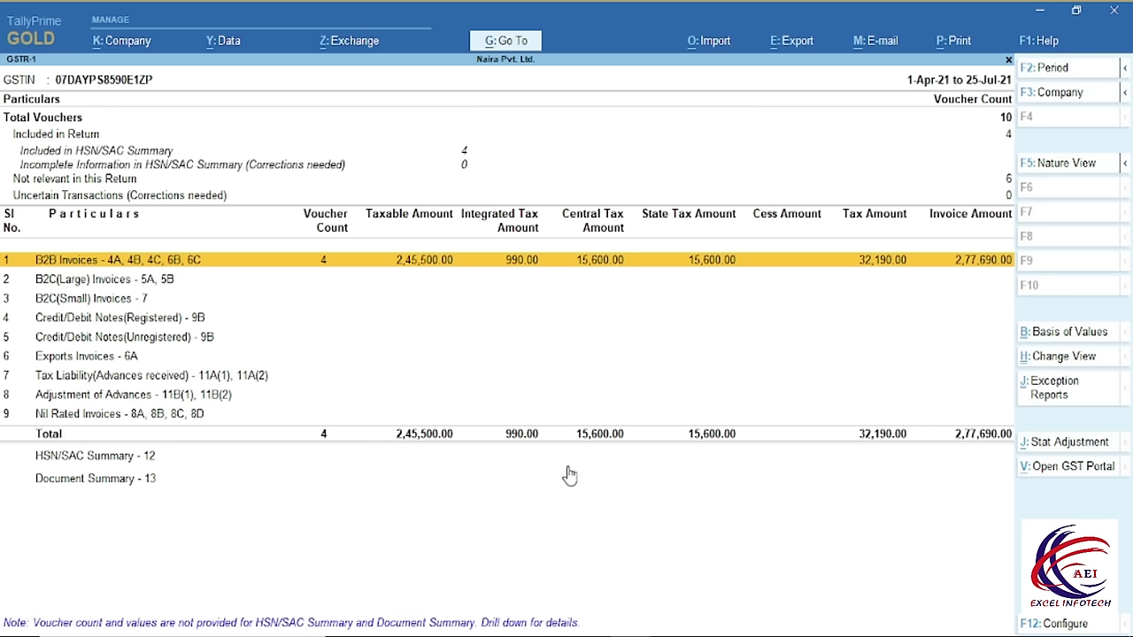
{"action": "key", "text": "Escape"}
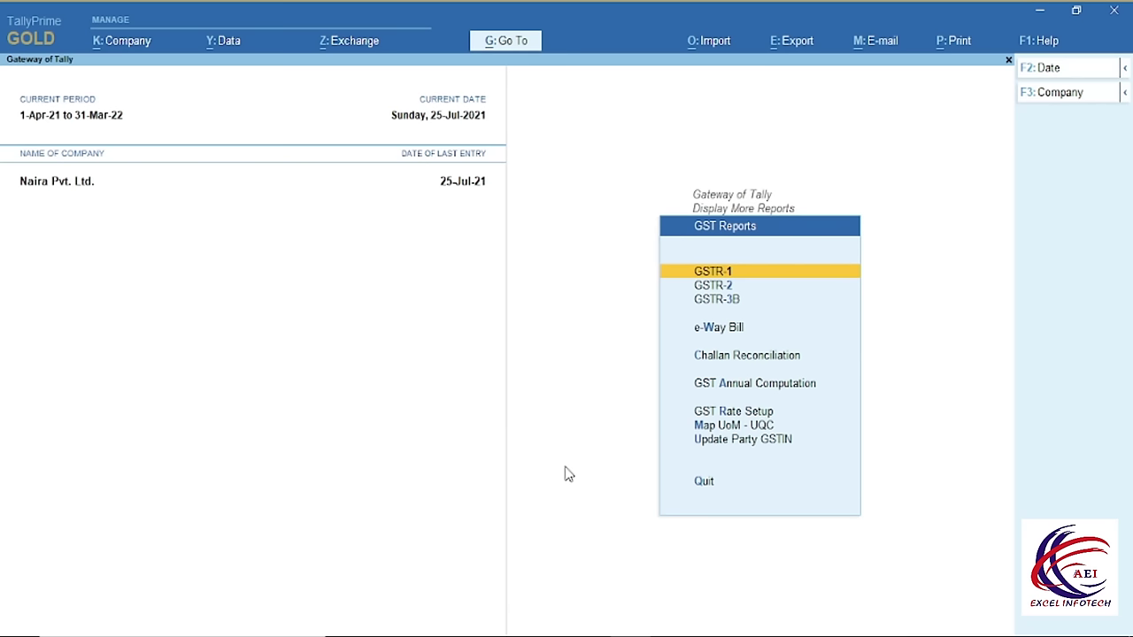
Open GSTR-3B for 1-Apr-21 to 25-Jul-21 and review the outward supplies and Eligible ITC rows before closing the report.
{"action": "left_click", "coordinate": [717, 301]}
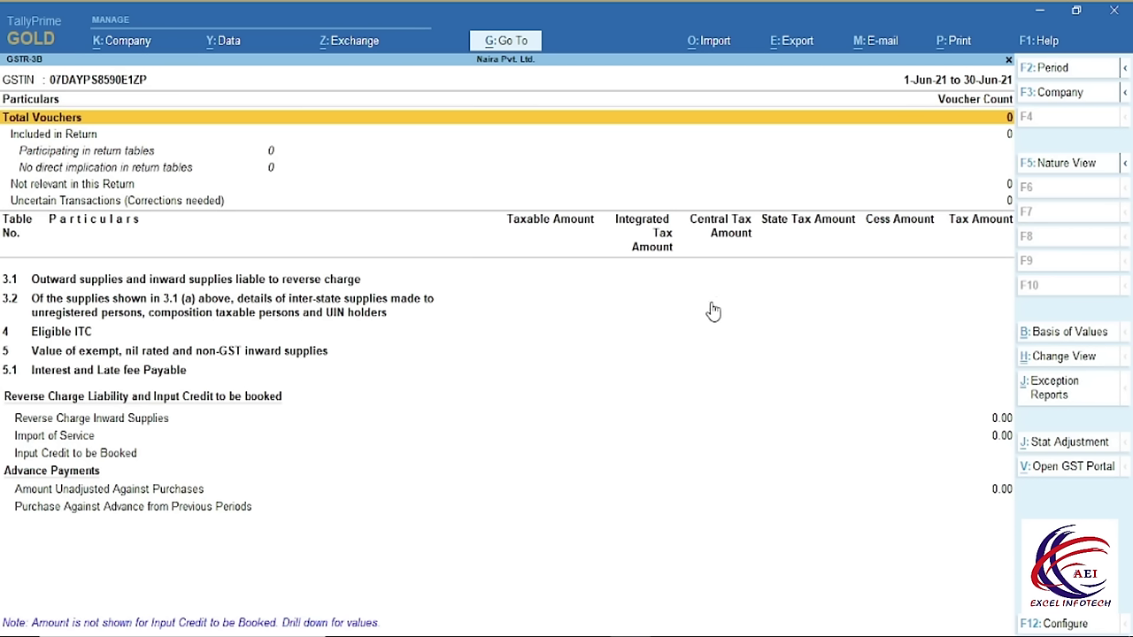
{"action": "key", "text": "F2"}
{"action": "key", "text": "BackSpace"}
{"action": "key", "text": "Return"}
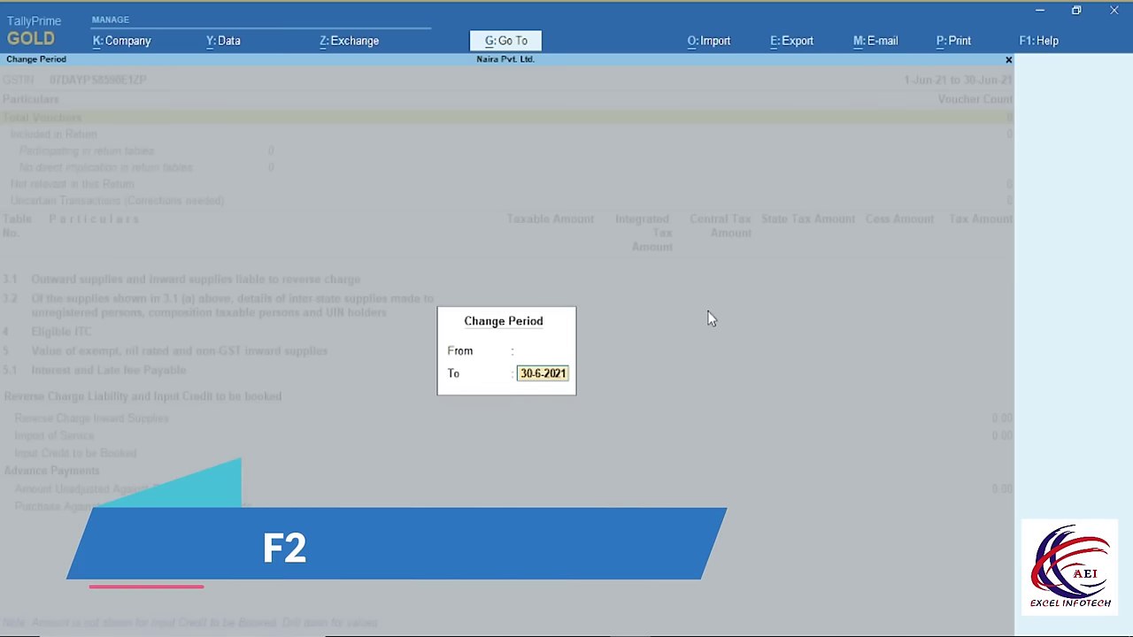
{"action": "key", "text": "BackSpace"}
{"action": "key", "text": "Return"}
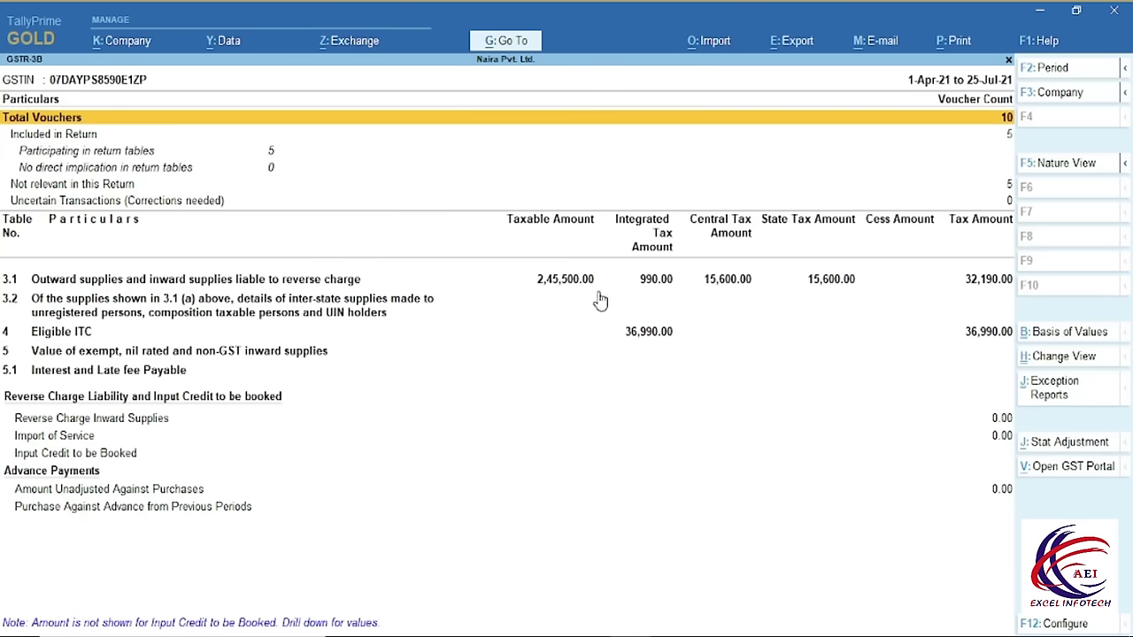
{"action": "left_click", "coordinate": [634, 336]}
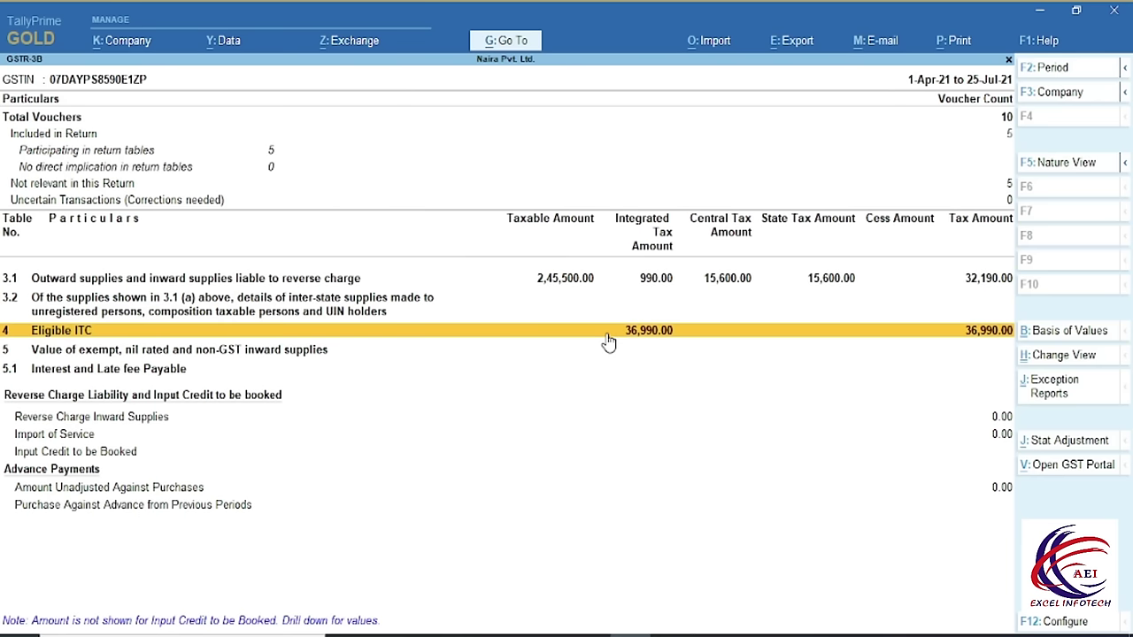
{"action": "key", "text": "Escape"}
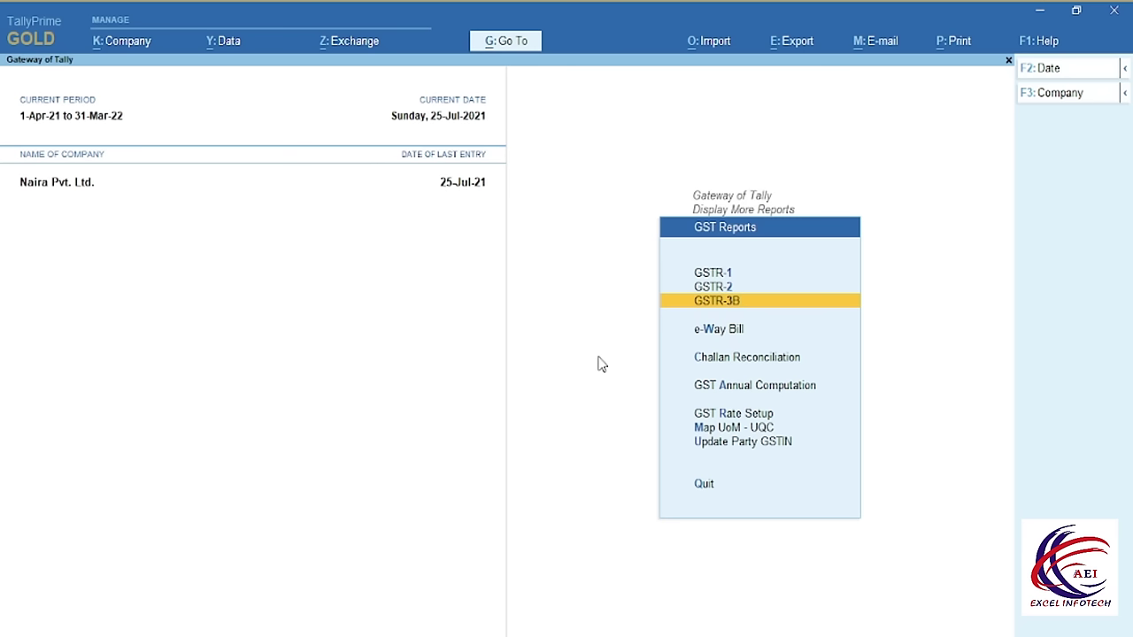
Compare the input tax credit with the tax payable in GST Annual Computation, then return to the Gateway of Tally.
{"action": "left_click", "coordinate": [716, 387]}
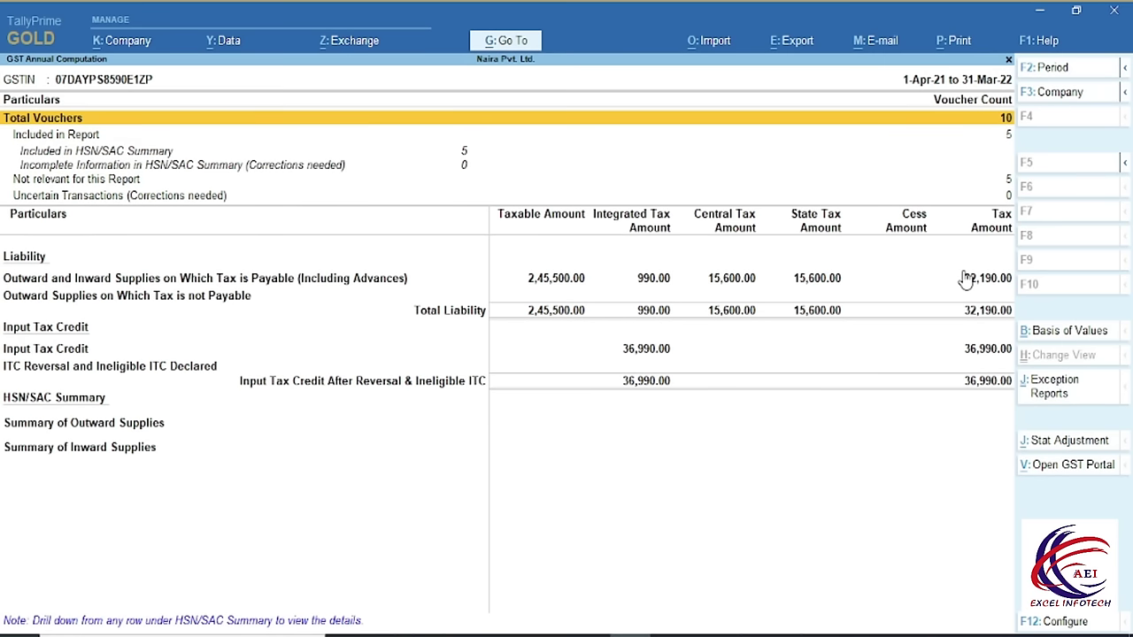
{"action": "left_click", "coordinate": [970, 354]}
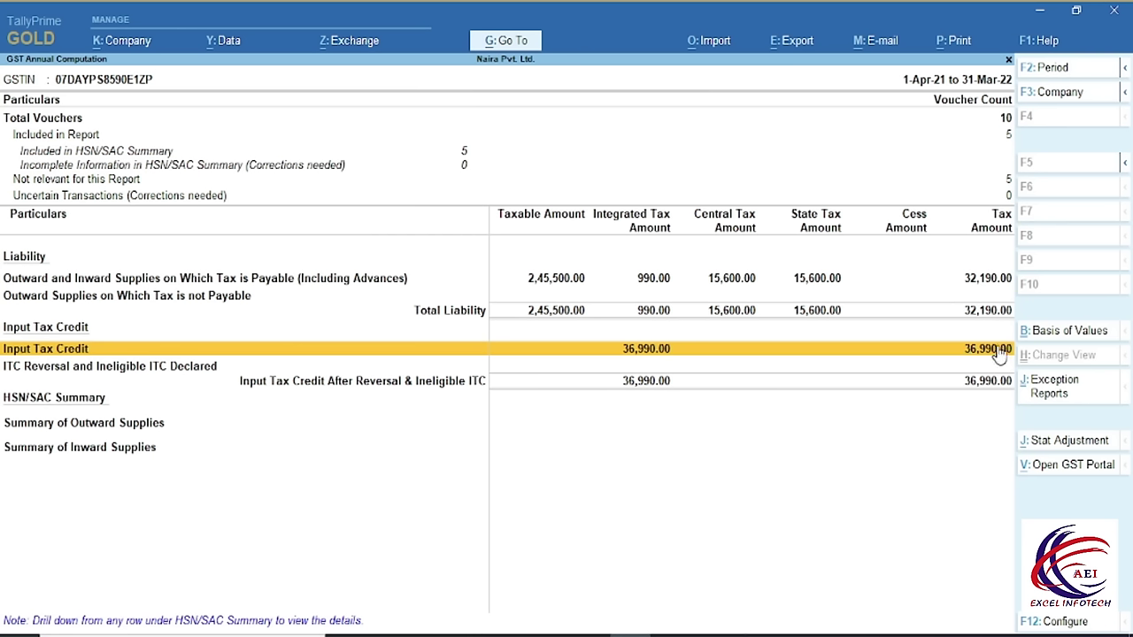
{"action": "left_click", "coordinate": [973, 281]}
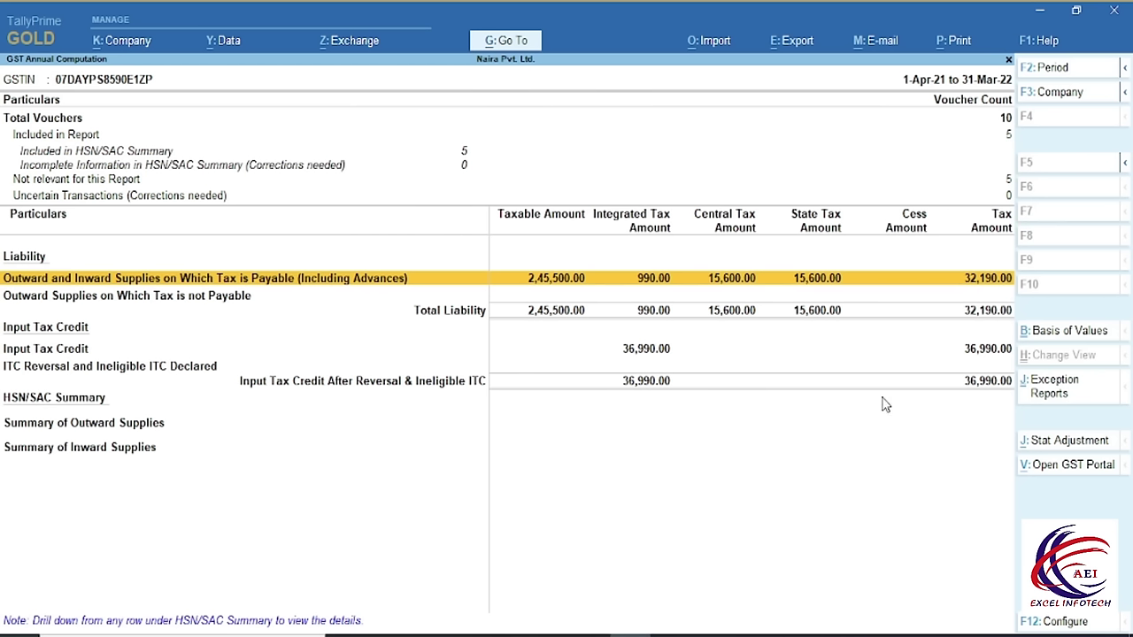
{"action": "key", "text": "Escape"}
{"action": "key", "text": "Escape"}
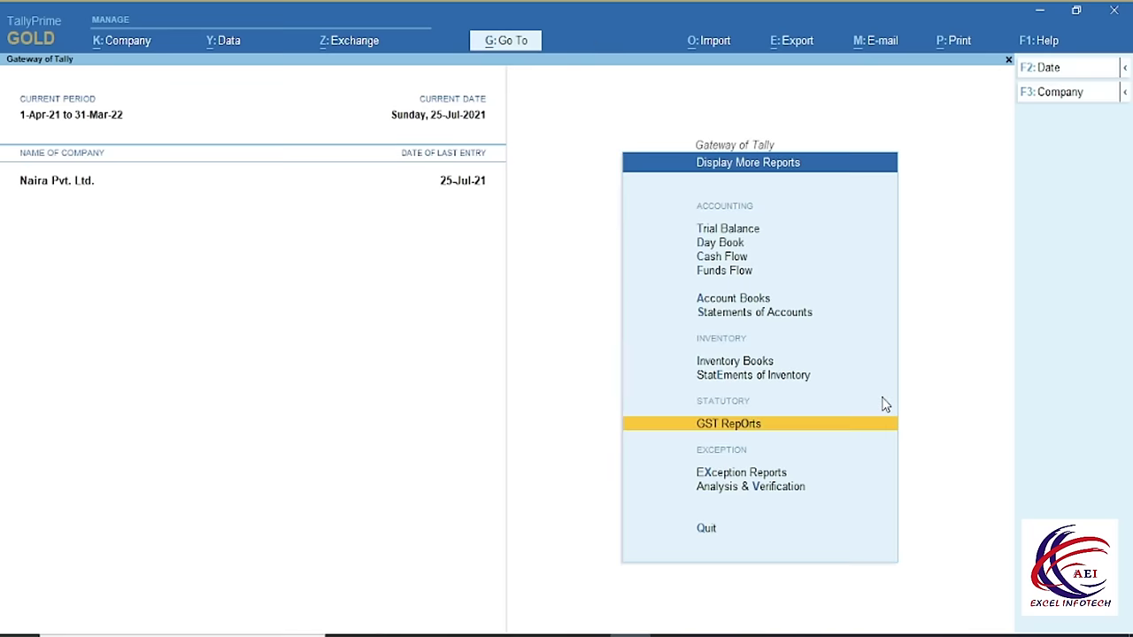
{"action": "key", "text": "Escape"}
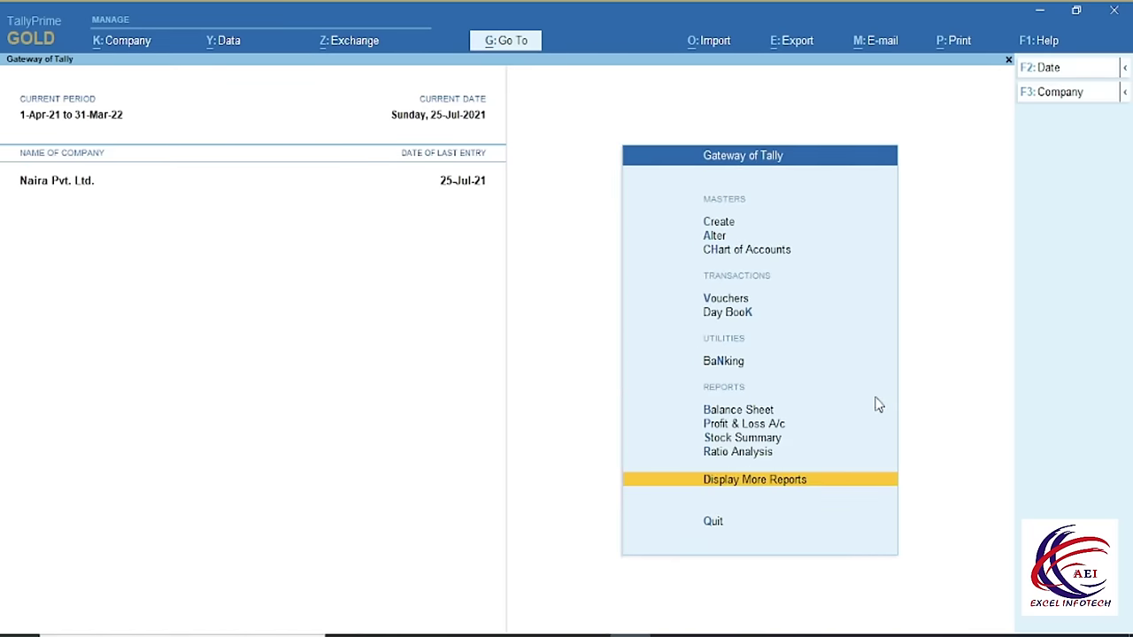
Open the Balance Sheet in detailed view and drill into Duties & Taxes to review the Cgst, Sgst and Igst balances.
{"action": "left_click", "coordinate": [731, 410]}
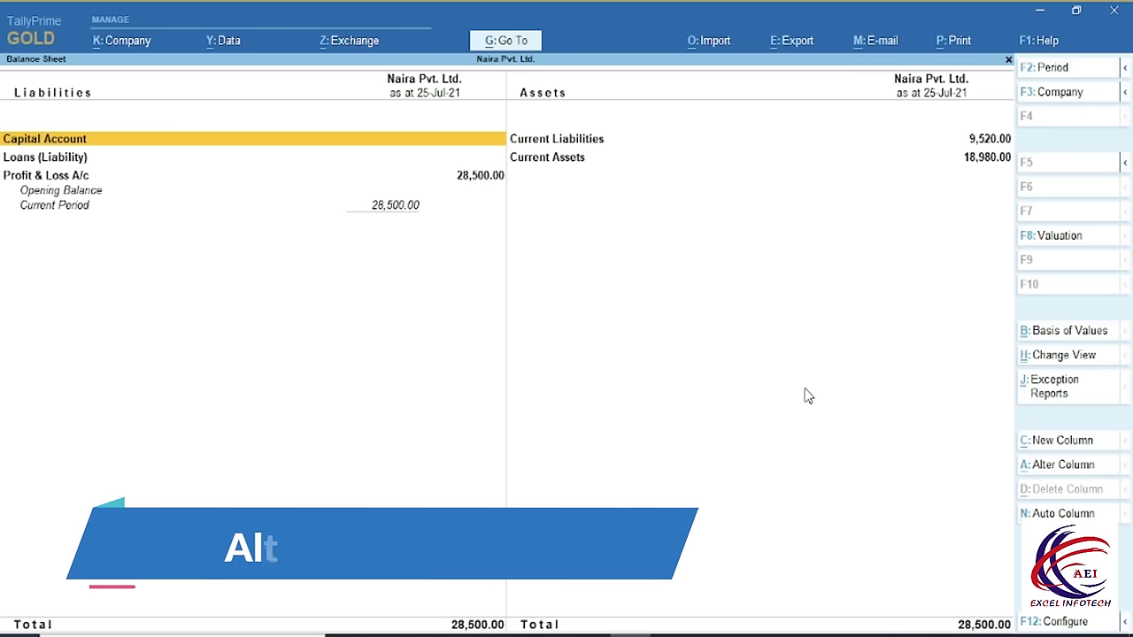
{"action": "key", "text": "alt+F1"}
{"action": "left_click", "coordinate": [889, 155]}
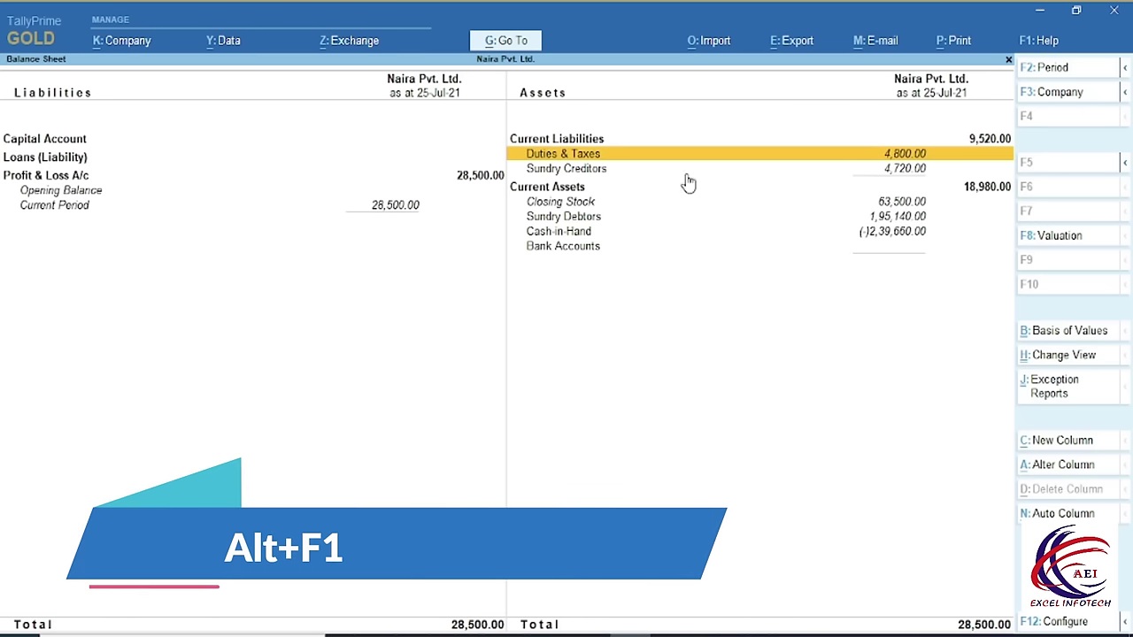
{"action": "left_click", "coordinate": [917, 155]}
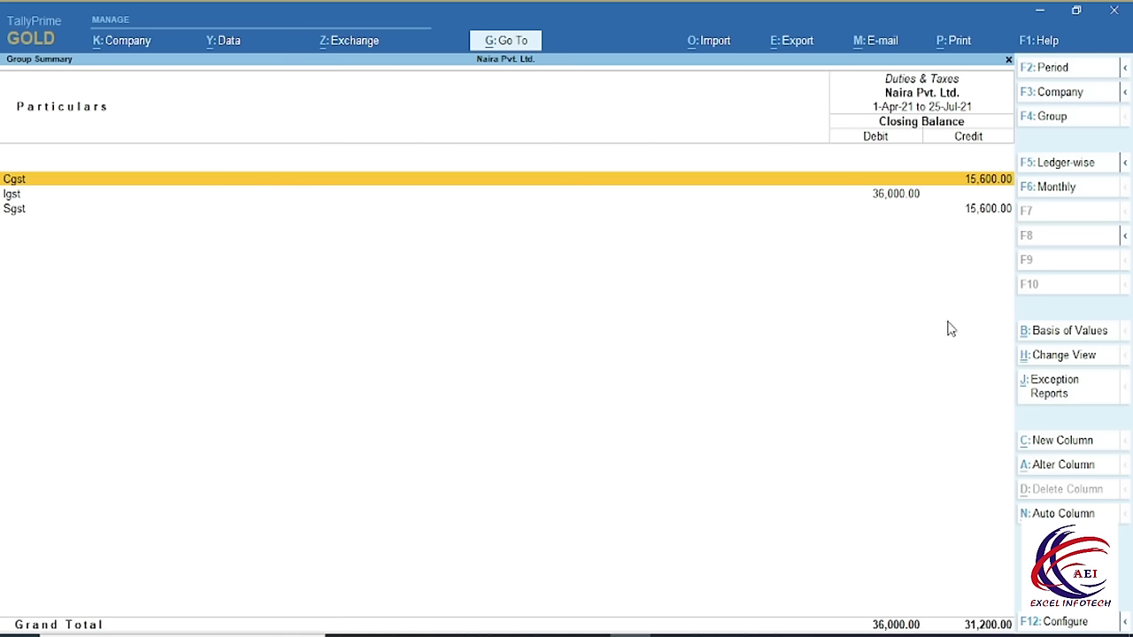
{"action": "left_click", "coordinate": [890, 196]}
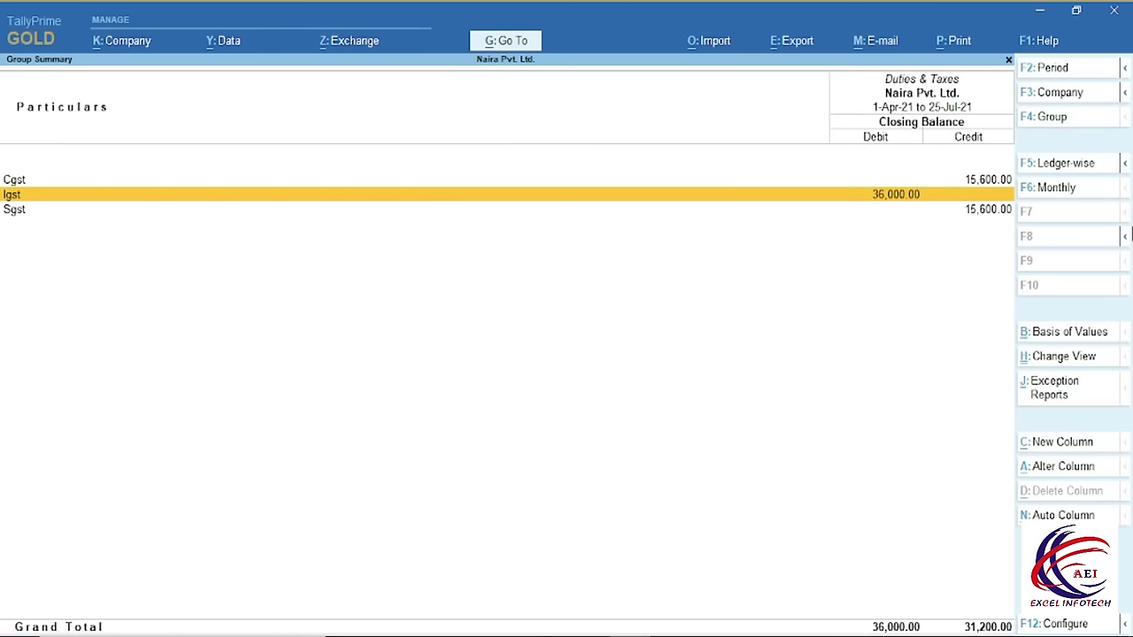
Inspect the Aman Corp. sales voucher in the July Igst ledger, then return to the Balance Sheet.
{"action": "key", "text": "Return"}
{"action": "key", "text": "Return"}
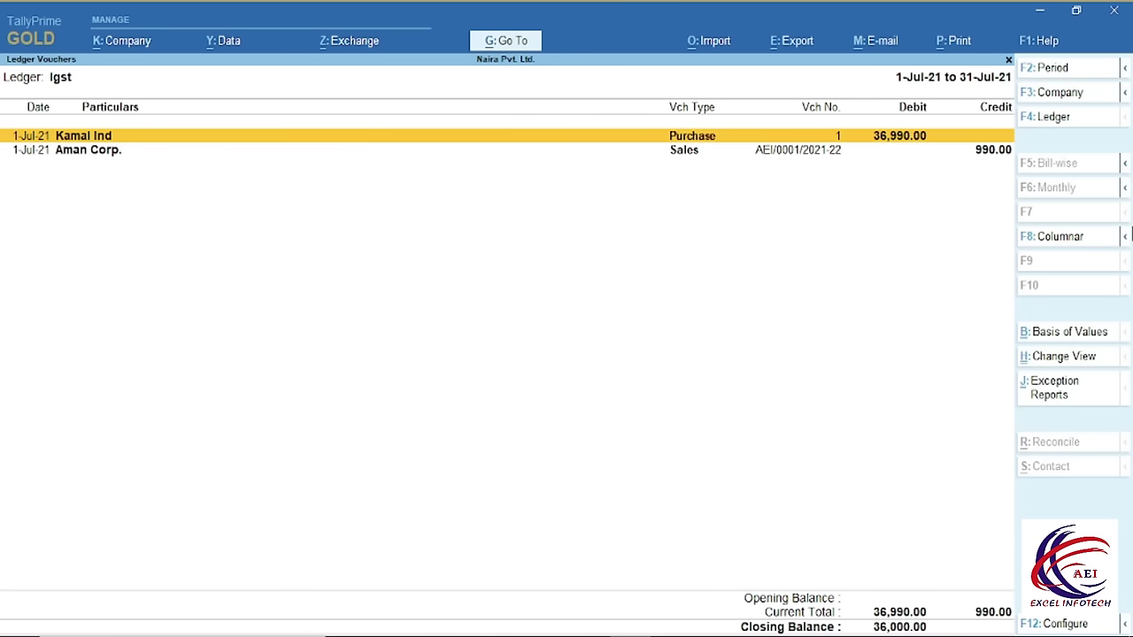
{"action": "key", "text": "Down"}
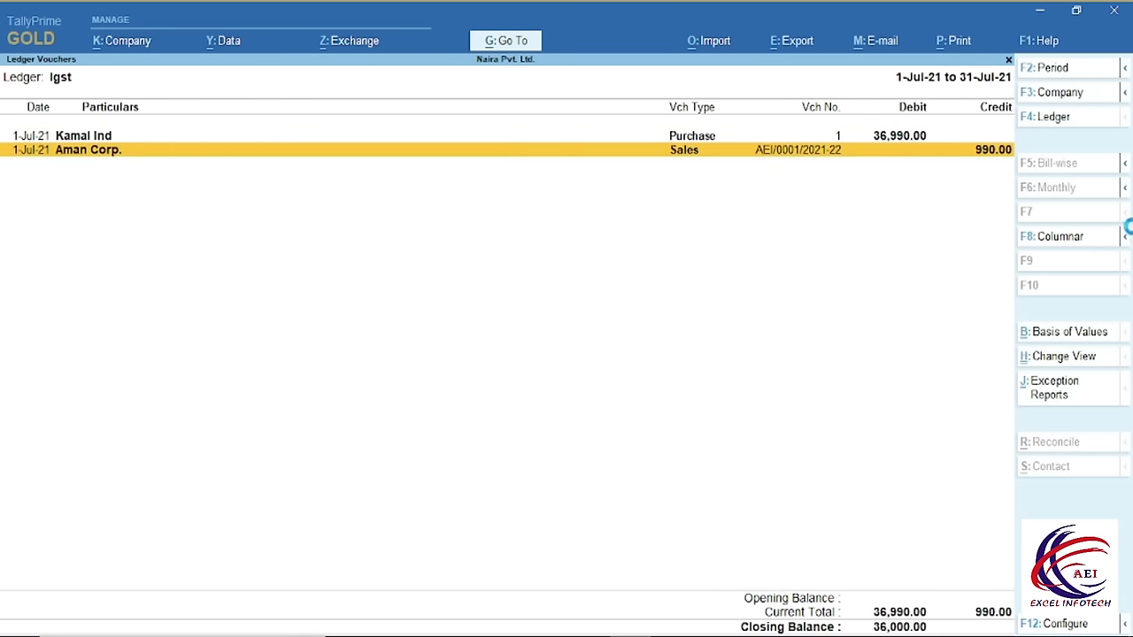
{"action": "key", "text": "Return"}
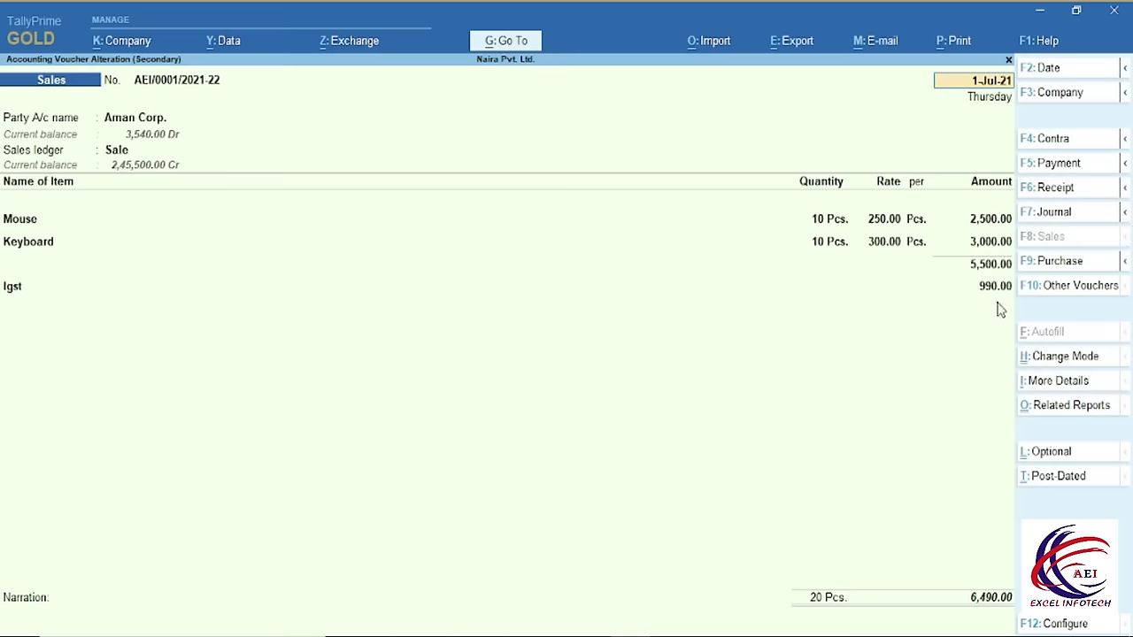
{"action": "key", "text": "BackSpace"}
{"action": "key", "text": "Escape"}
{"action": "key", "text": "Escape"}
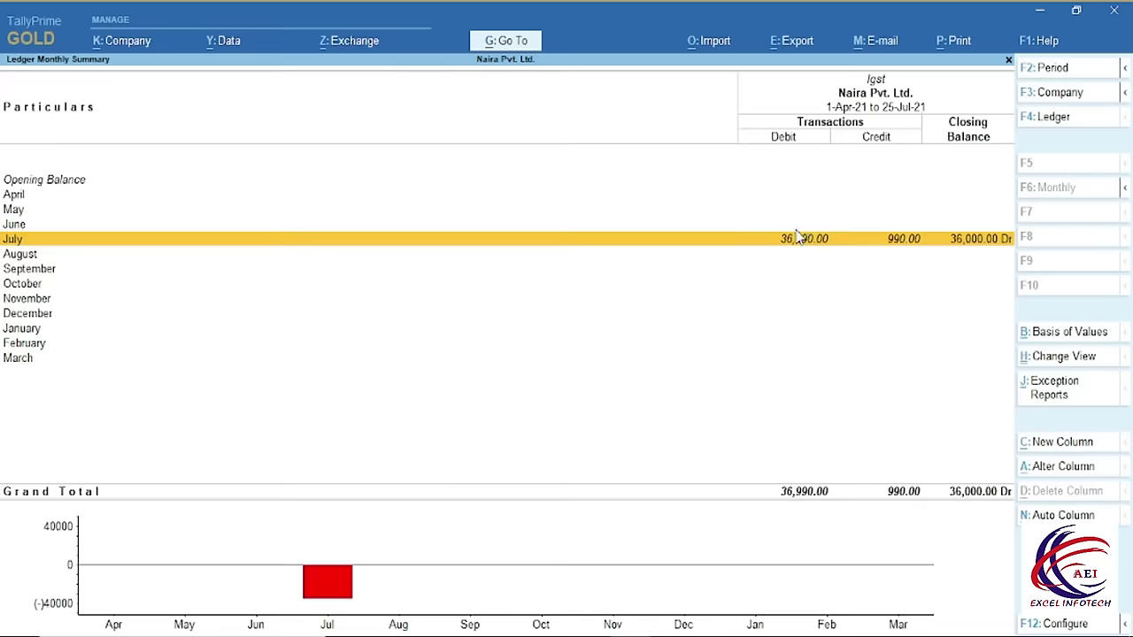
{"action": "key", "text": "Escape"}
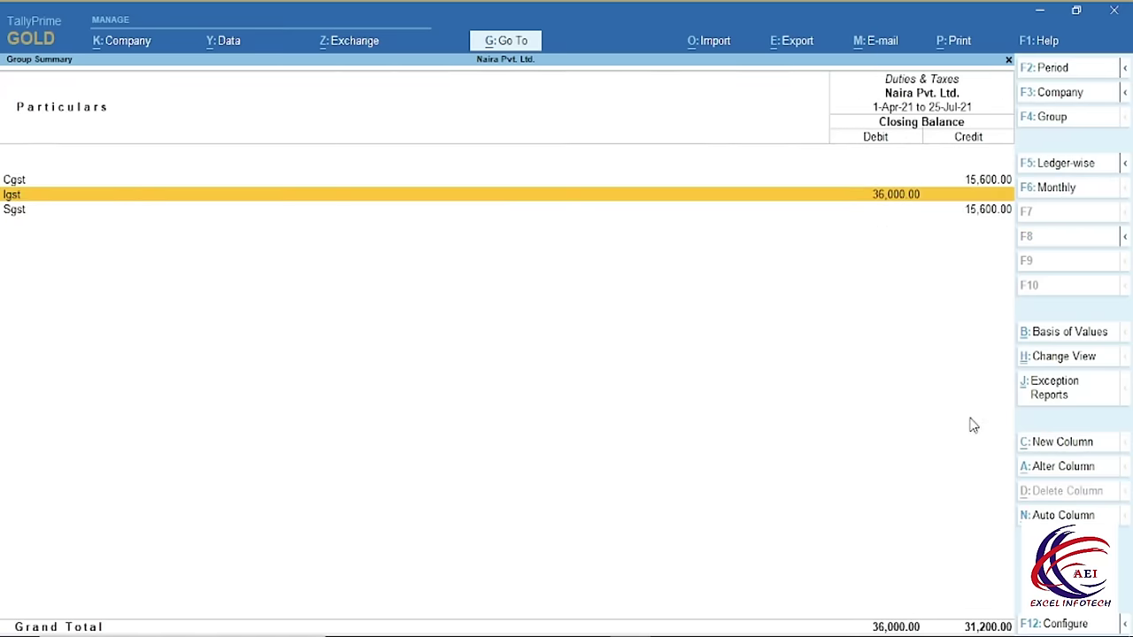
{"action": "key", "text": "Escape"}
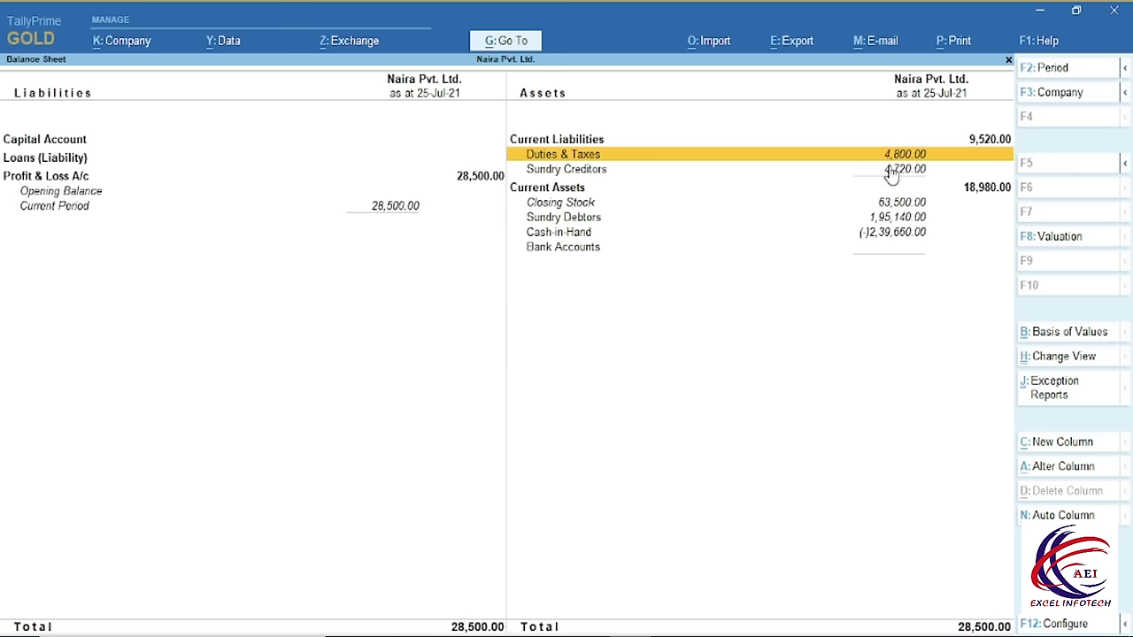